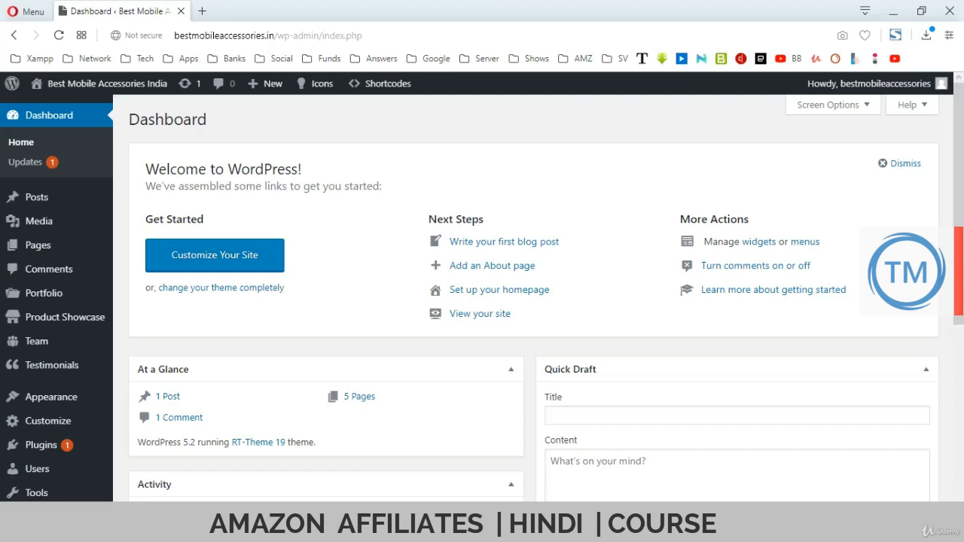
Open the live site in a separate window to look at its current pages.
mouse_move(105, 83)
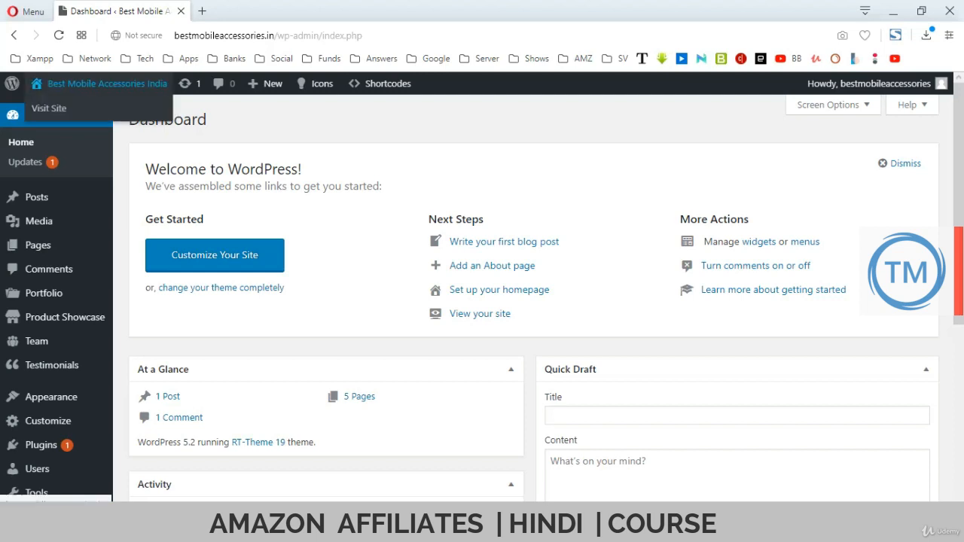
right_click(51, 106)
left_click(115, 133)
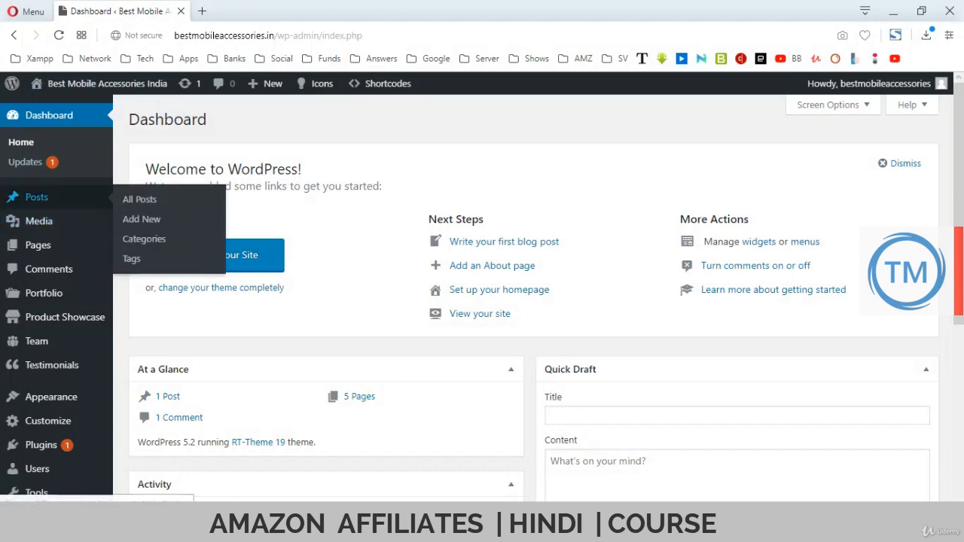
Open the site's navigation menu editor from the Appearance settings.
scroll(49, 269, "down", 2)
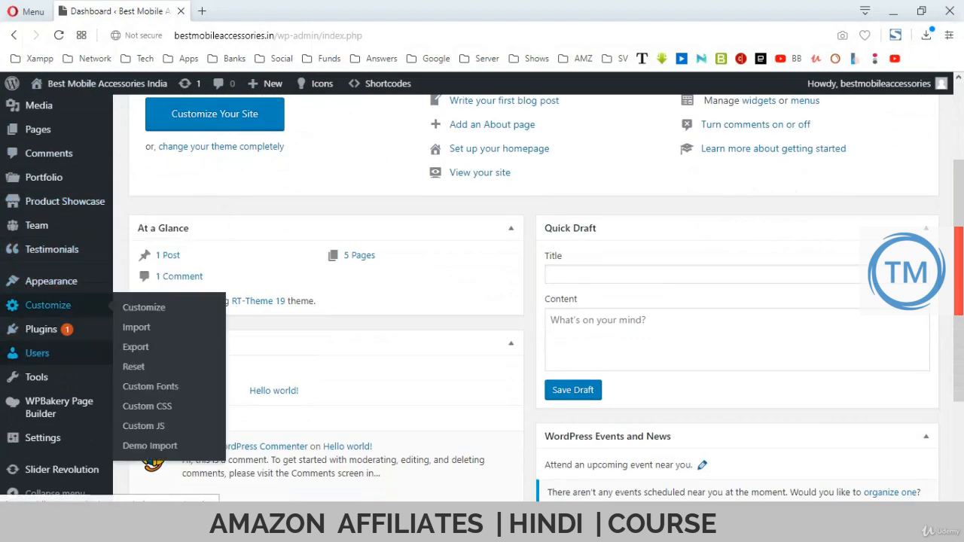
mouse_move(51, 281)
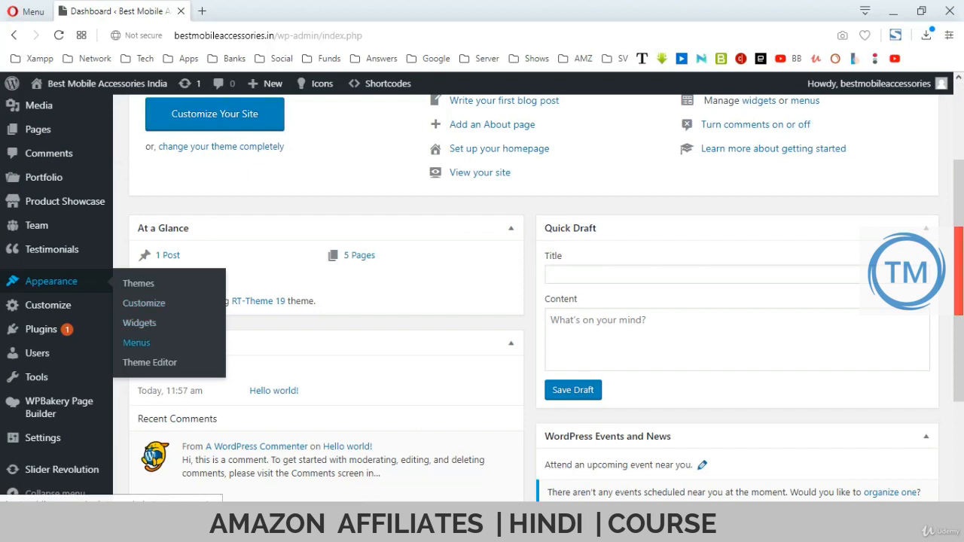
left_click(137, 343)
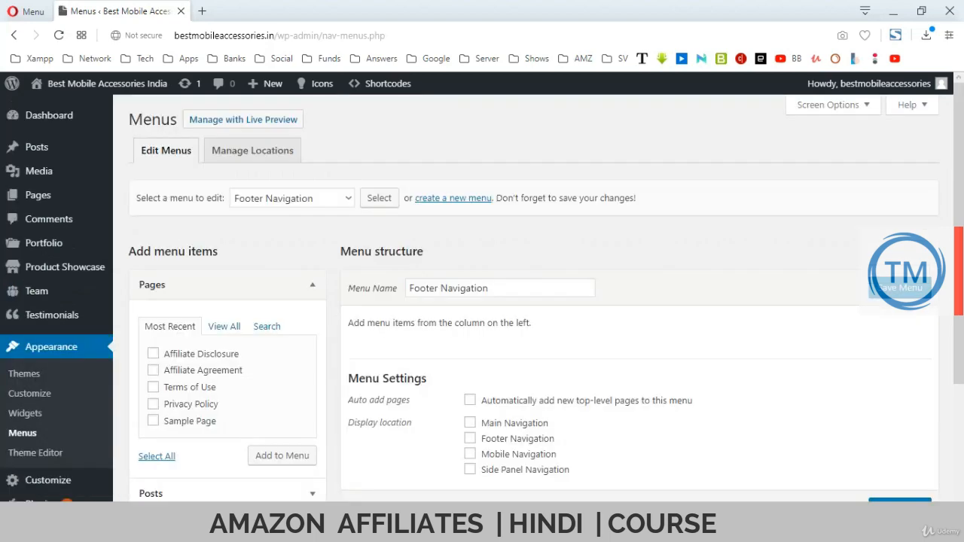
Add all pages except Sample Page to the Footer Navigation menu and save it.
scroll(528, 302, "down", 2)
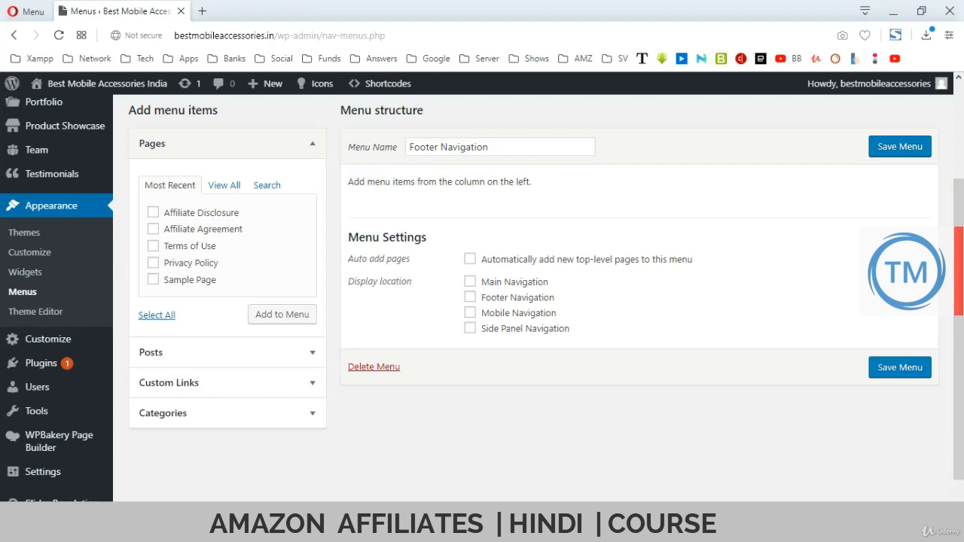
left_click(223, 185)
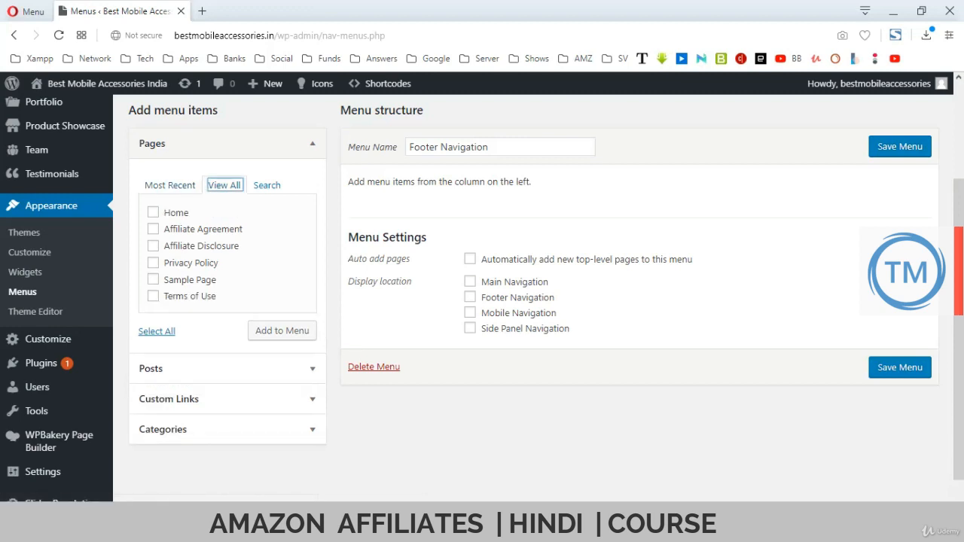
scroll(482, 302, "up", 3)
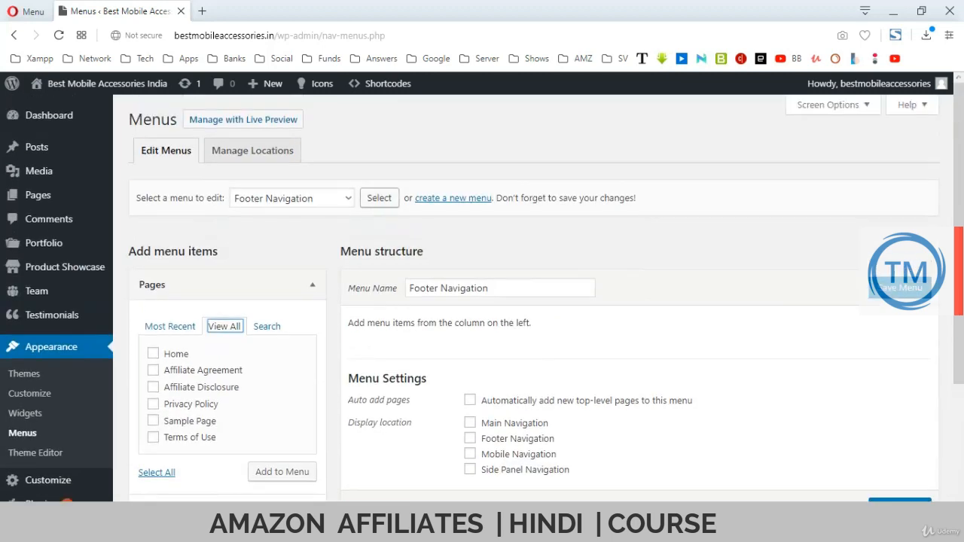
left_click(332, 198)
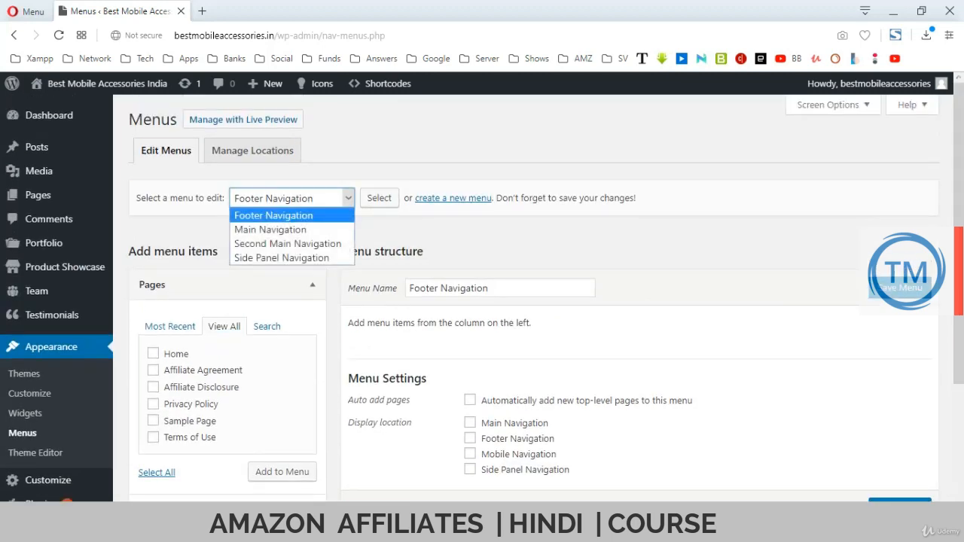
scroll(482, 301, "down", 3)
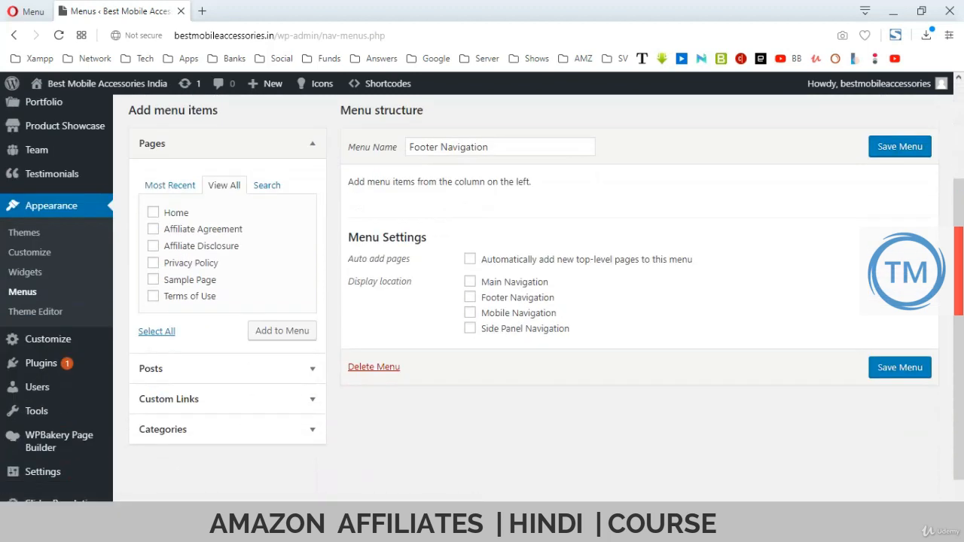
left_click(157, 331)
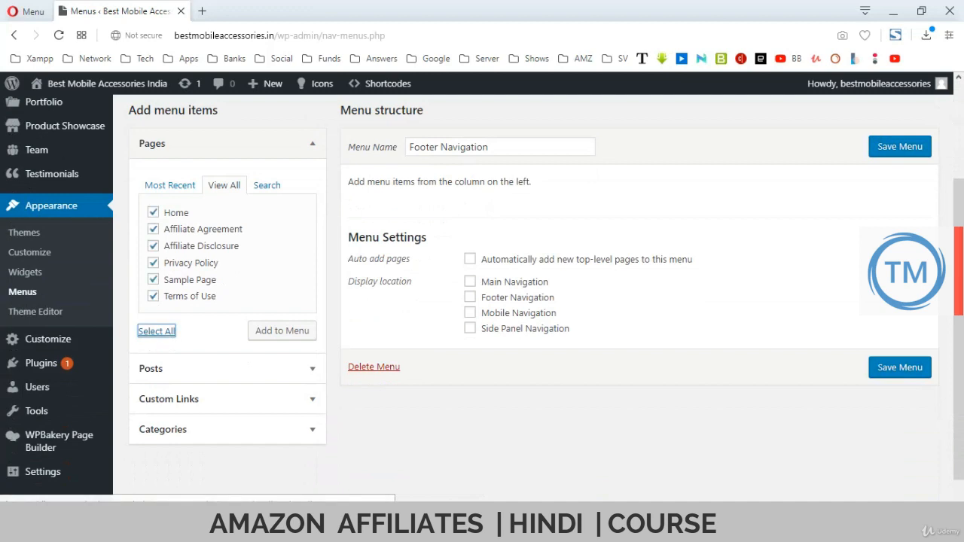
left_click(154, 280)
left_click(282, 331)
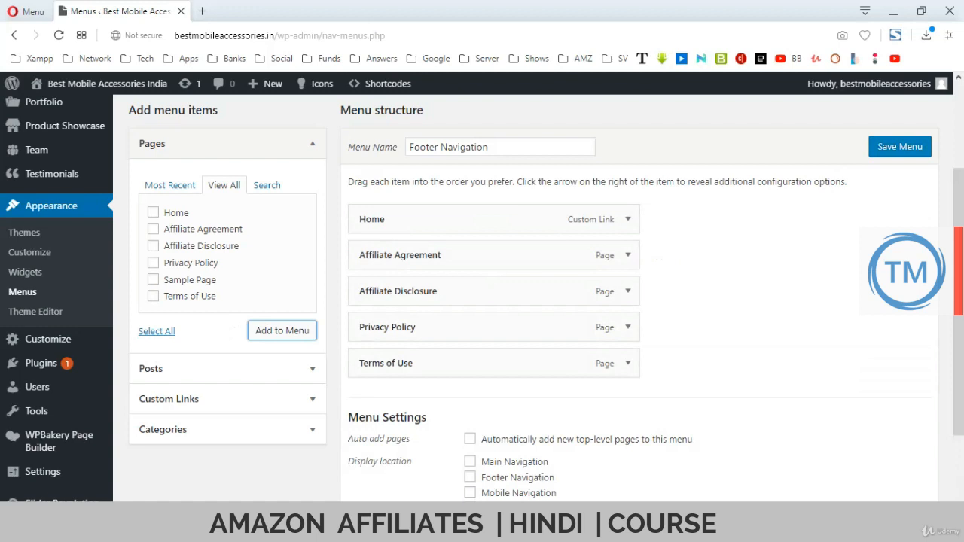
left_click(899, 146)
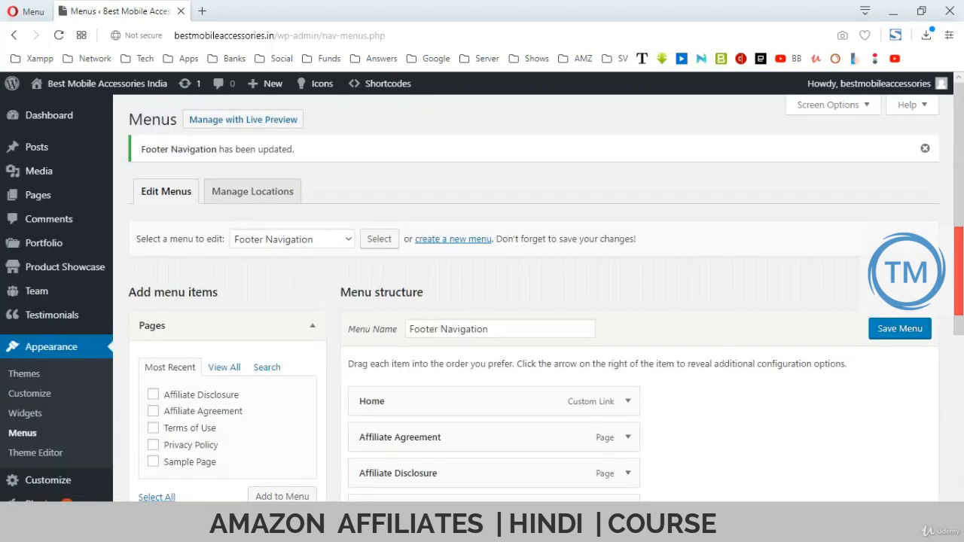
View the live site in a new window and check its header and footer for the navigation links.
mouse_move(106, 84)
right_click(40, 110)
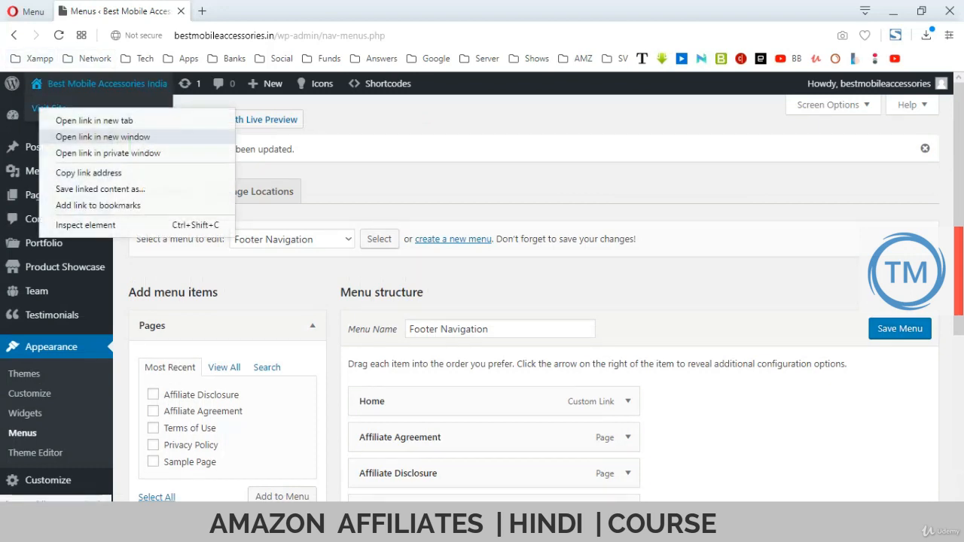
left_click(102, 136)
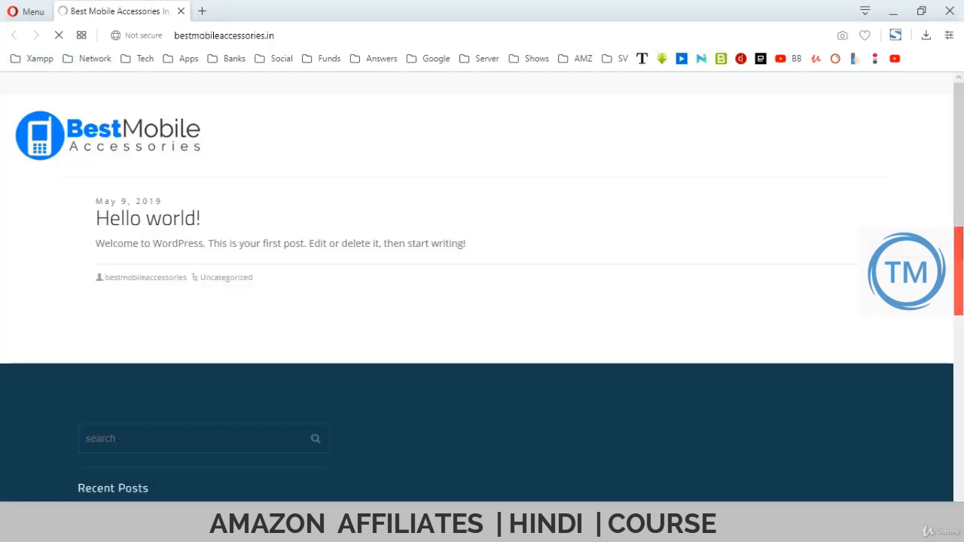
scroll(482, 302, "down", 8)
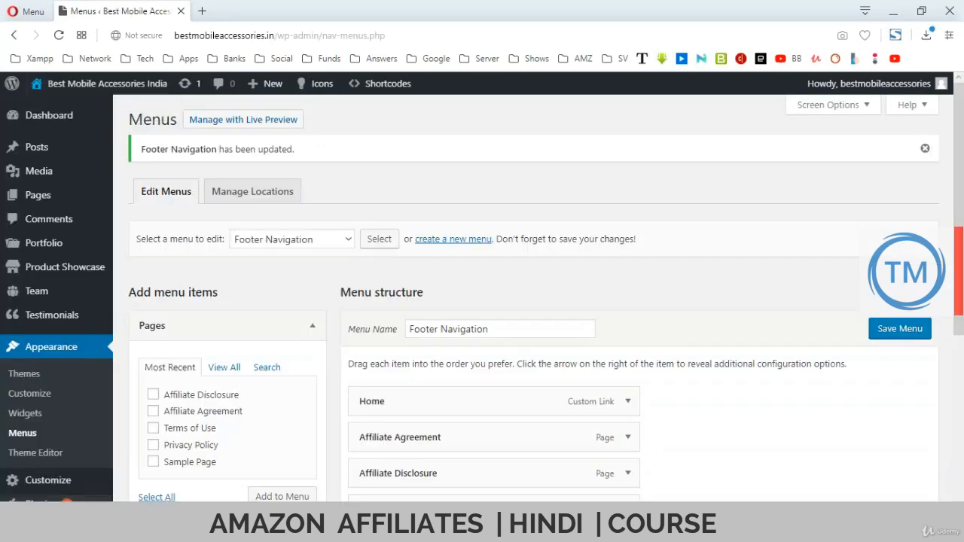
Load the Main Navigation menu for editing in place of the footer menu.
scroll(527, 301, "down", 1)
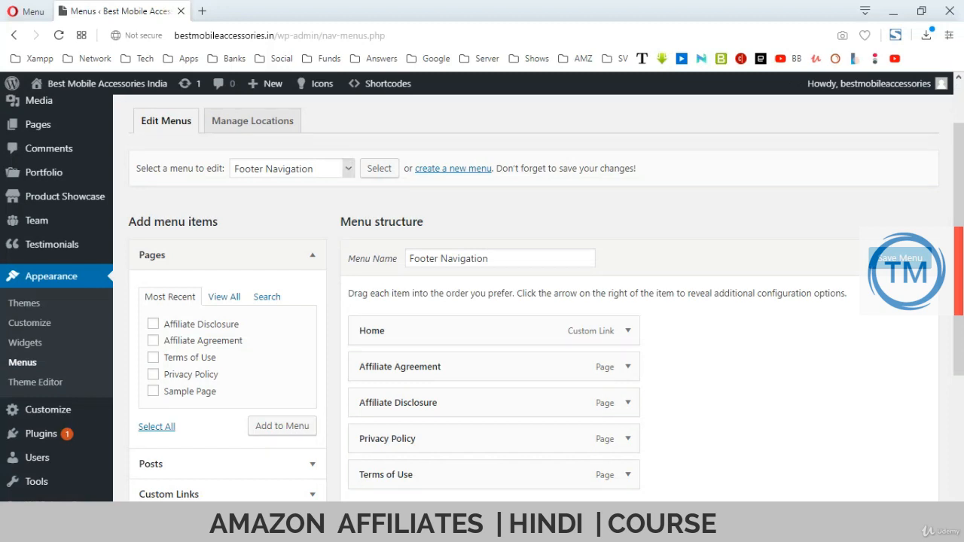
left_click(301, 169)
left_click(280, 200)
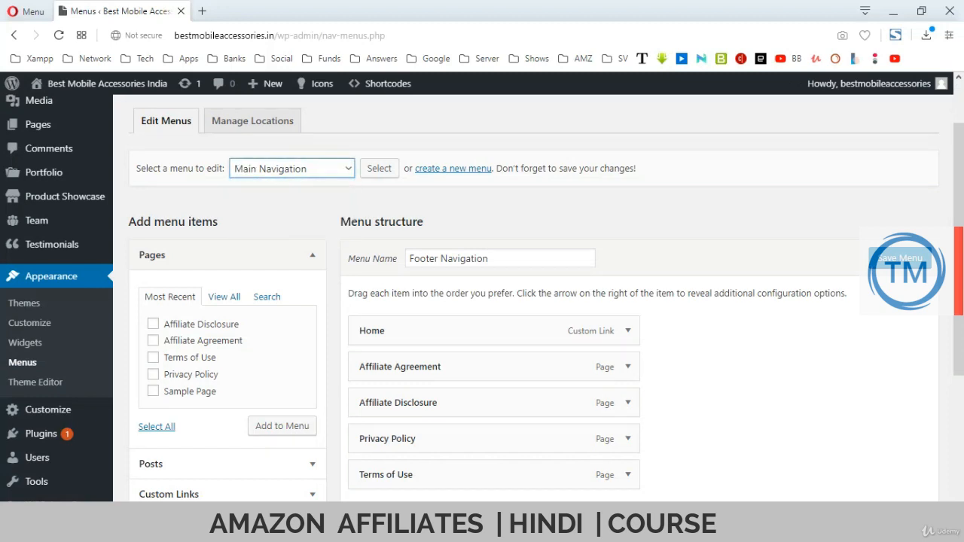
left_click(379, 168)
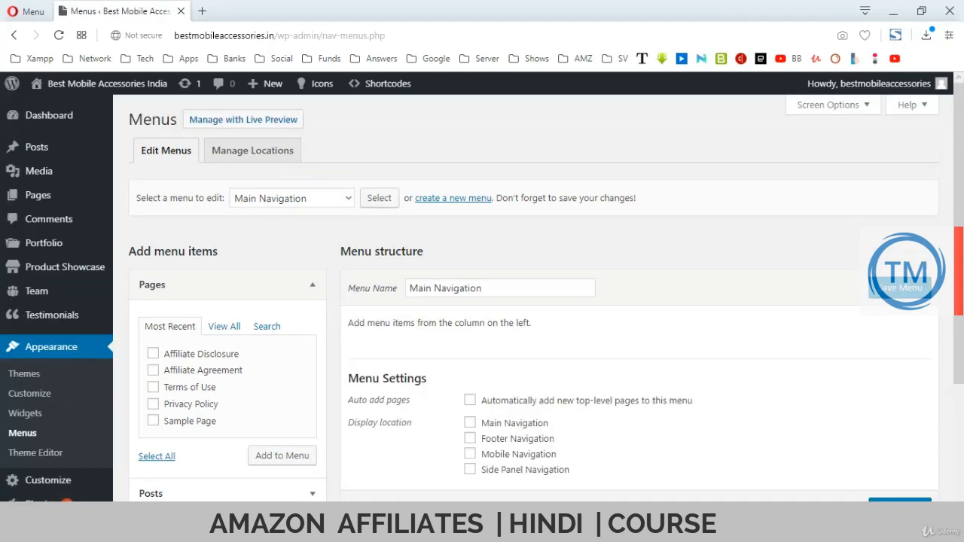
Check the Main Navigation menu's settings and available items, and open the post categories page.
scroll(482, 302, "down", 3)
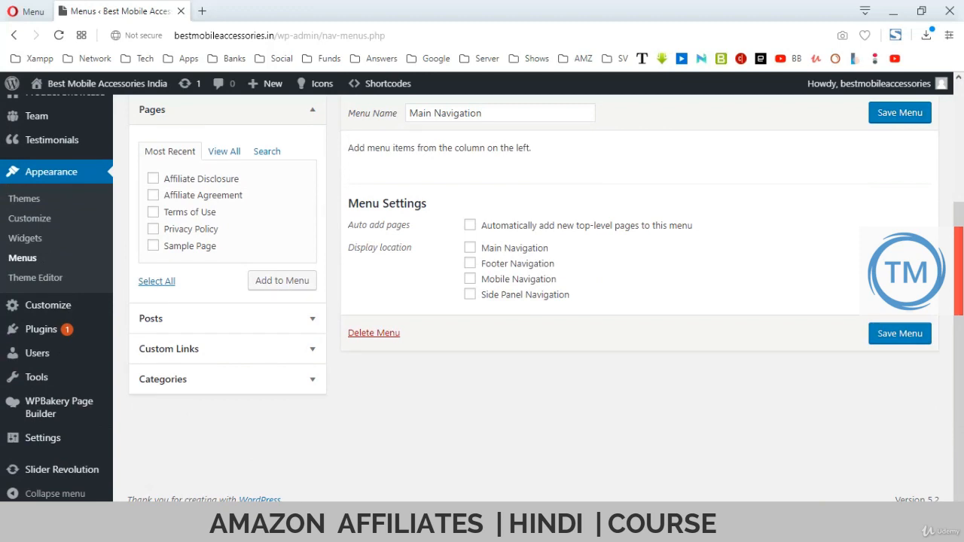
scroll(482, 302, "up", 2)
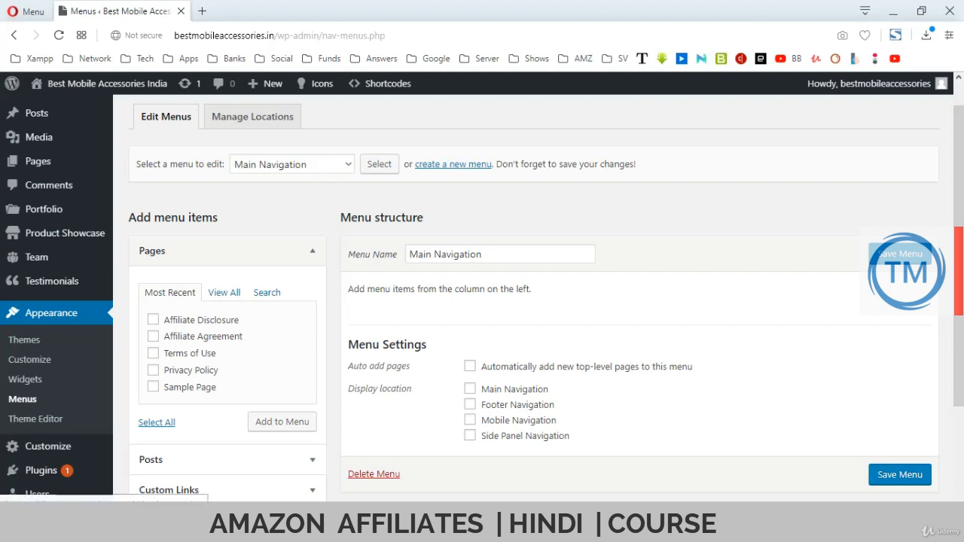
scroll(37, 260, "up", 1)
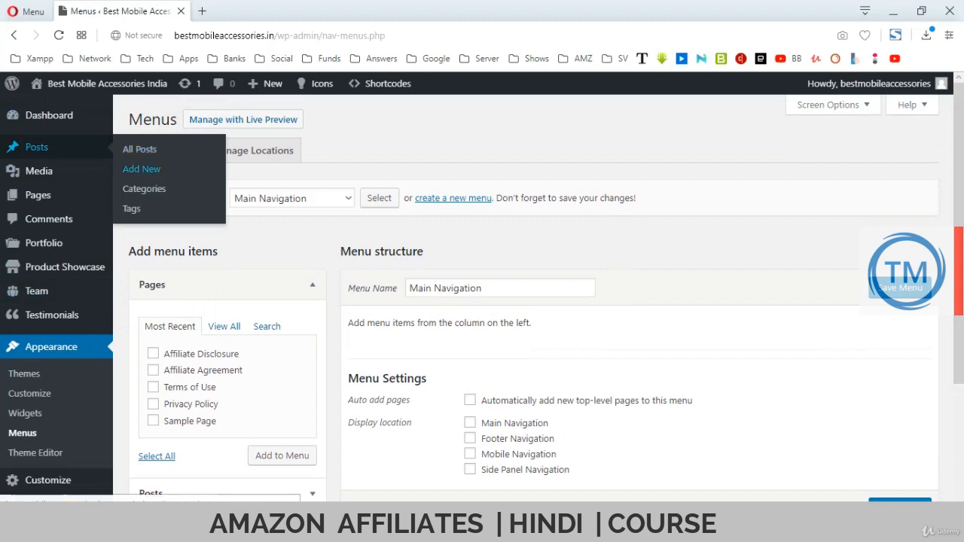
left_click(144, 188)
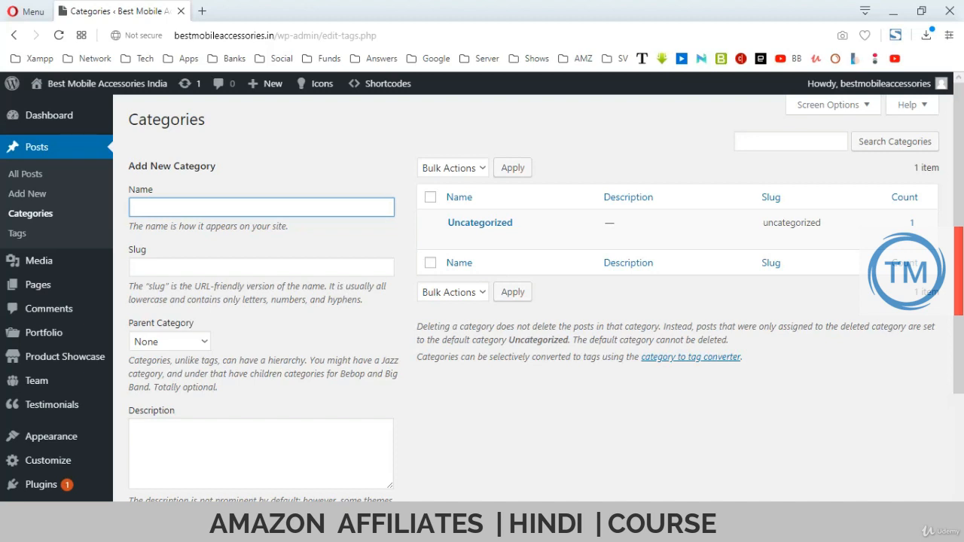
Switch to the Word document that lists the planned menu and category names.
key("alt+Tab")
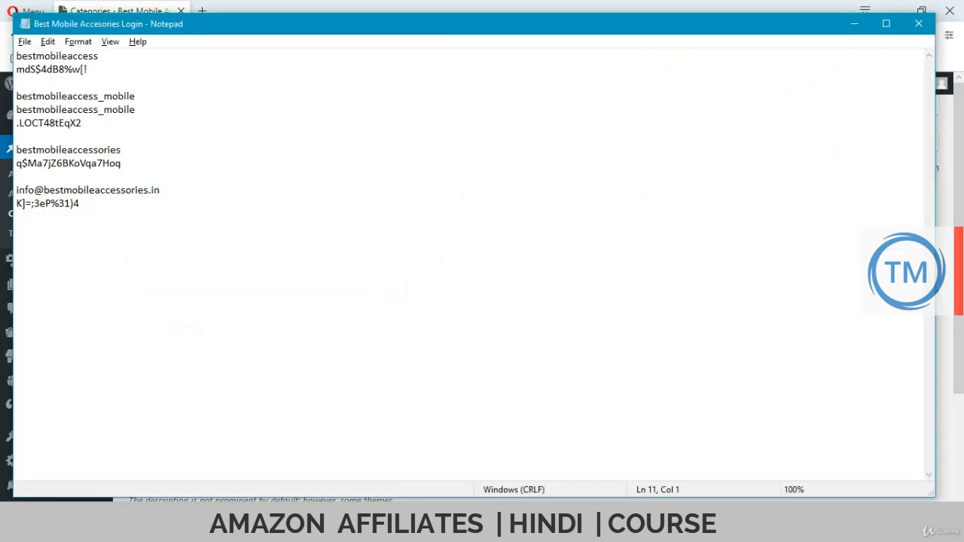
left_click(640, 528)
left_click(715, 468)
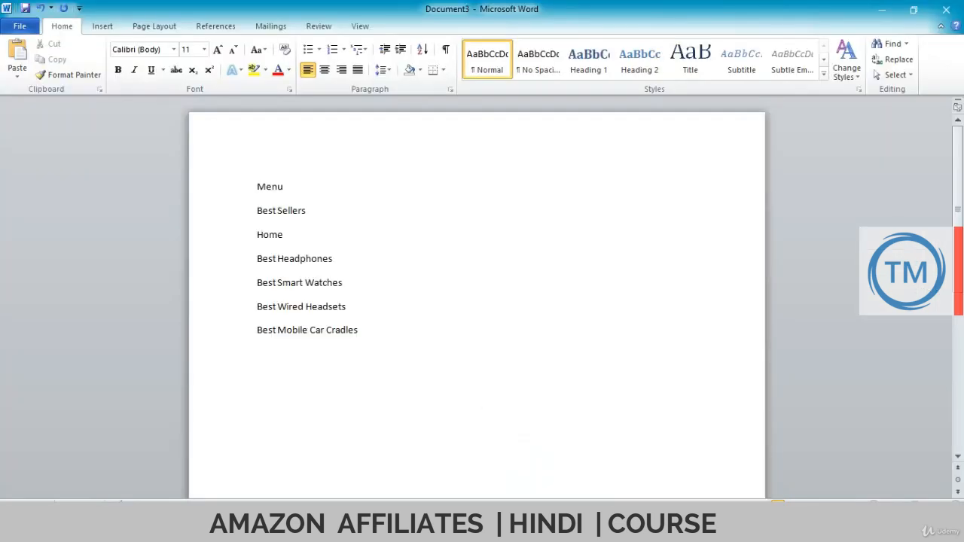
Try to carry the Best Headphones line from the Word list over to the new category's Name field.
left_click(284, 235)
key("Down")
key("Down")
key("Home")
key("shift+Down")
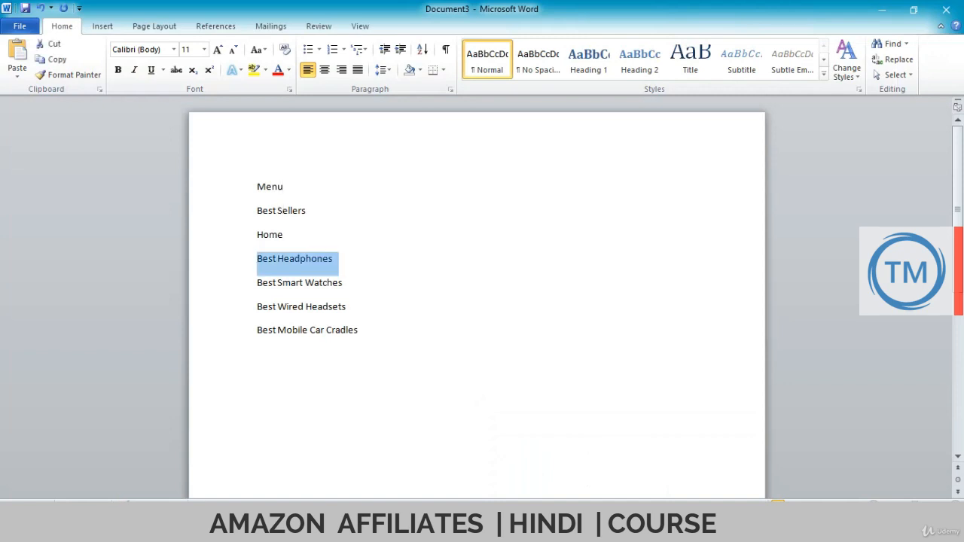
key("alt+Tab")
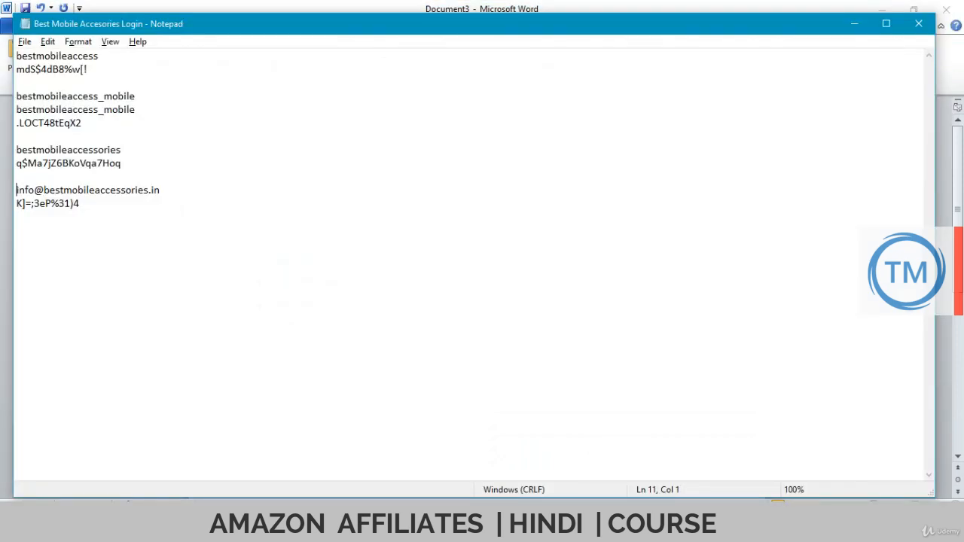
key("alt+Tab")
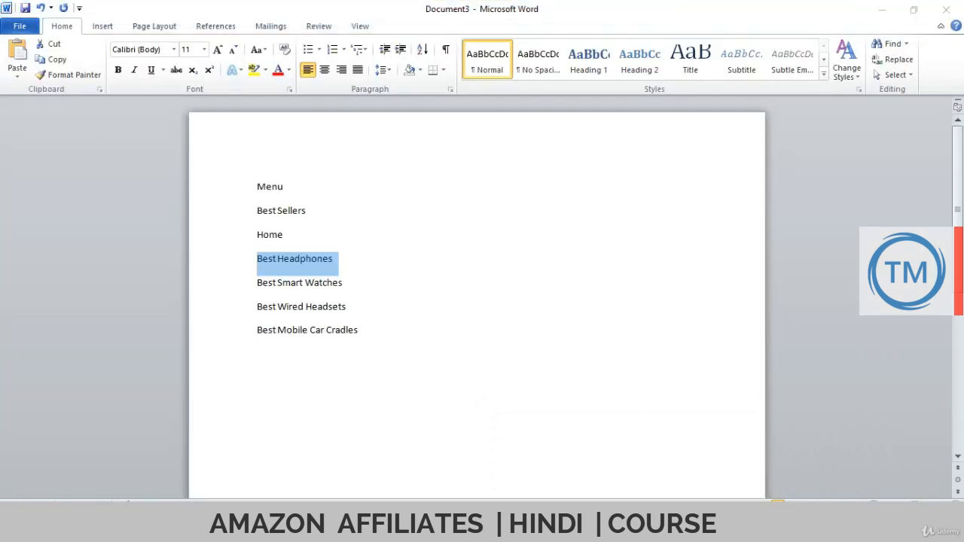
key("alt+Tab")
key("Tab")
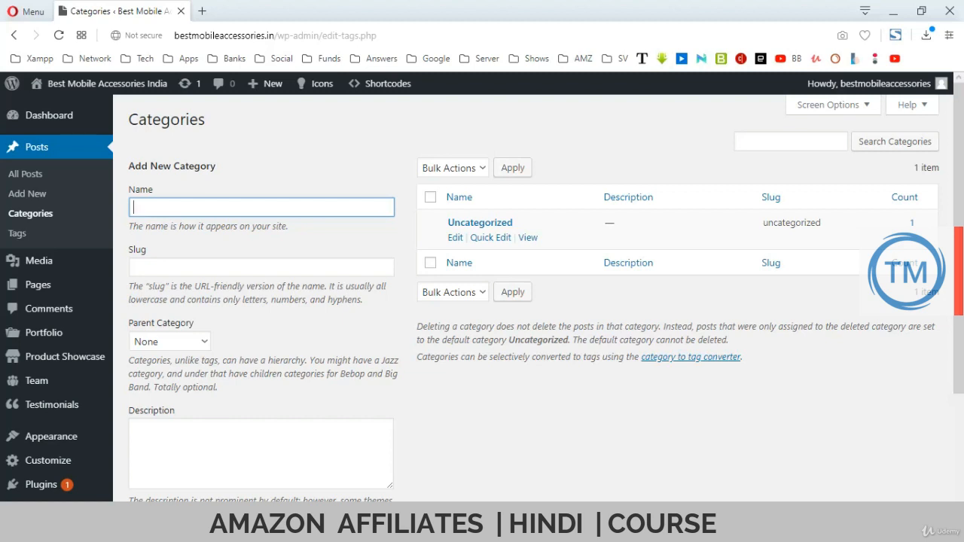
key("alt+Tab")
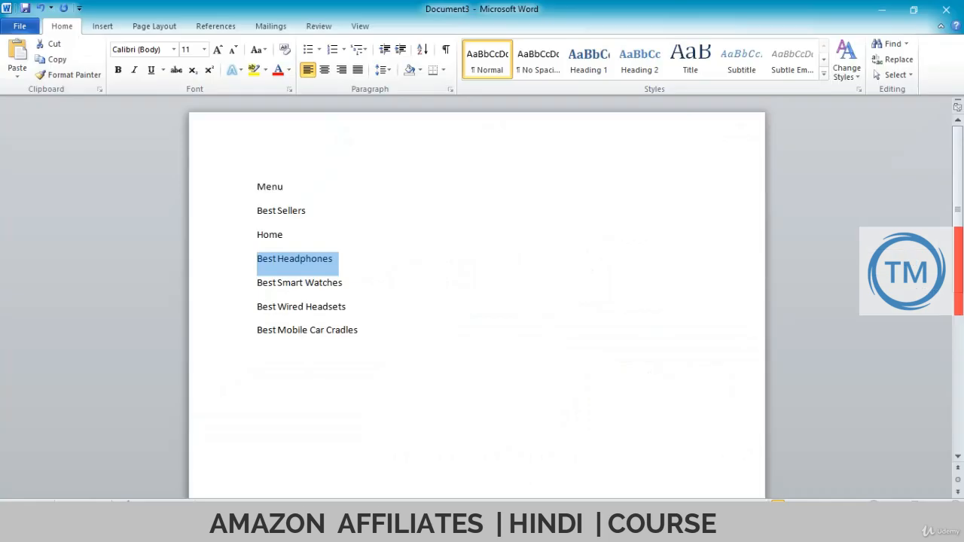
left_click(294, 258)
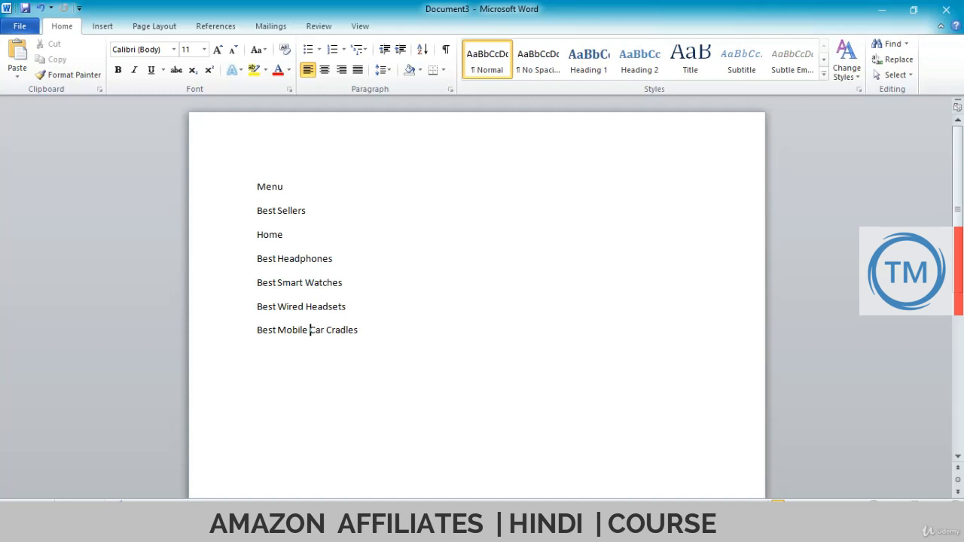
left_click_drag(317, 330, 358, 335)
left_click(408, 310)
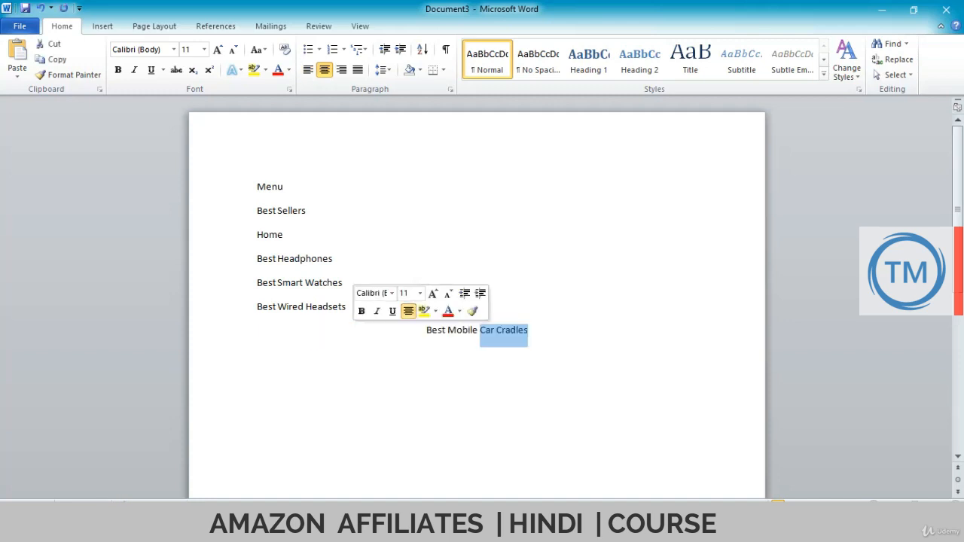
key("ctrl+z")
Copy "Best Headphones" from the Word list and paste it as the new category's name in WordPress.
left_click(333, 259)
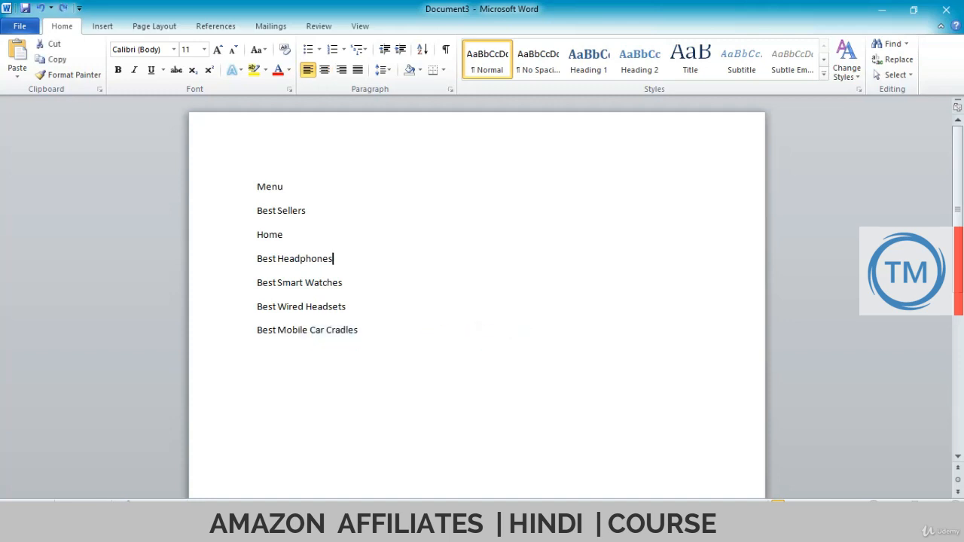
left_click_drag(258, 259, 336, 260)
key("ctrl+c")
key("alt+Tab")
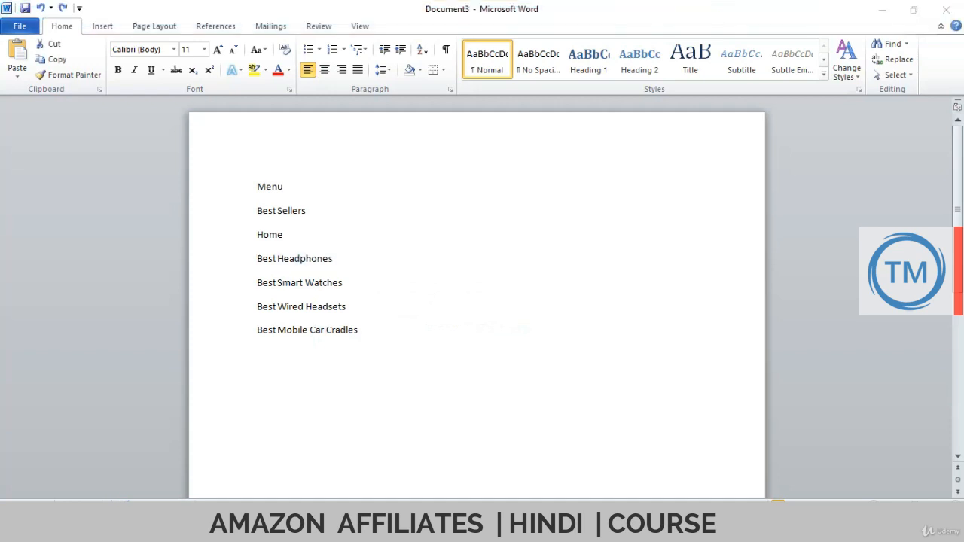
key("ctrl+v")
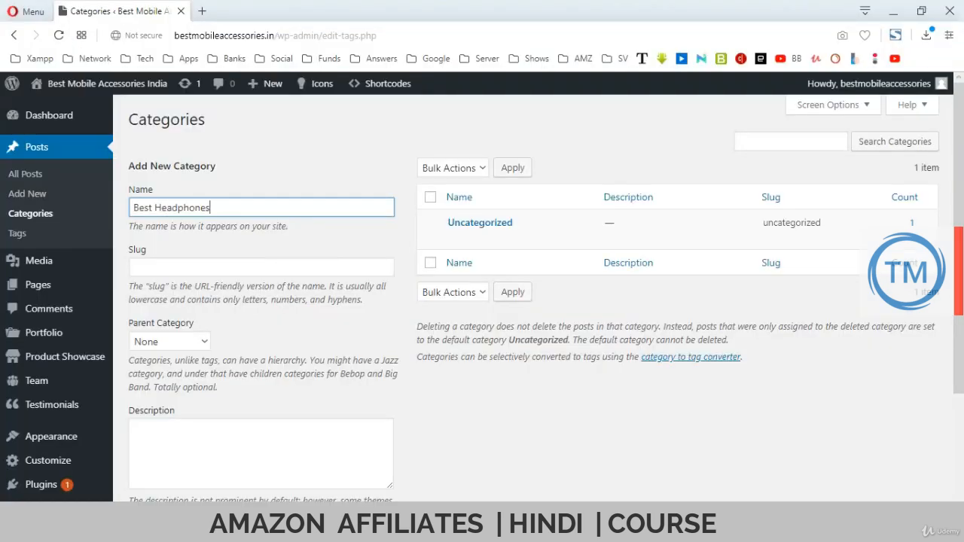
Save the Best Headphones category, and add another category named "Best Smart Watches" copied from the Word list.
key("Return")
key("alt+Tab")
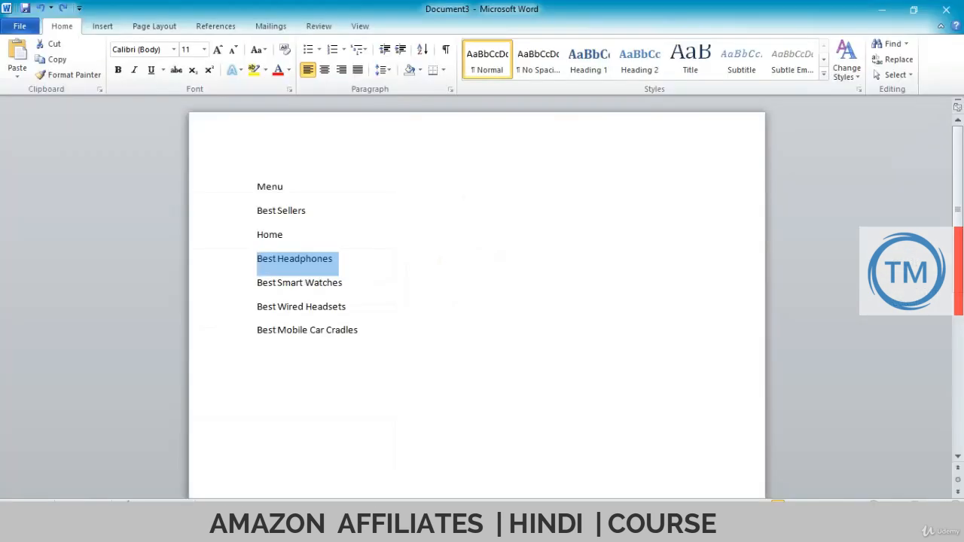
left_click(340, 283)
left_click_drag(257, 282, 348, 283)
key("ctrl+c")
key("alt+Tab")
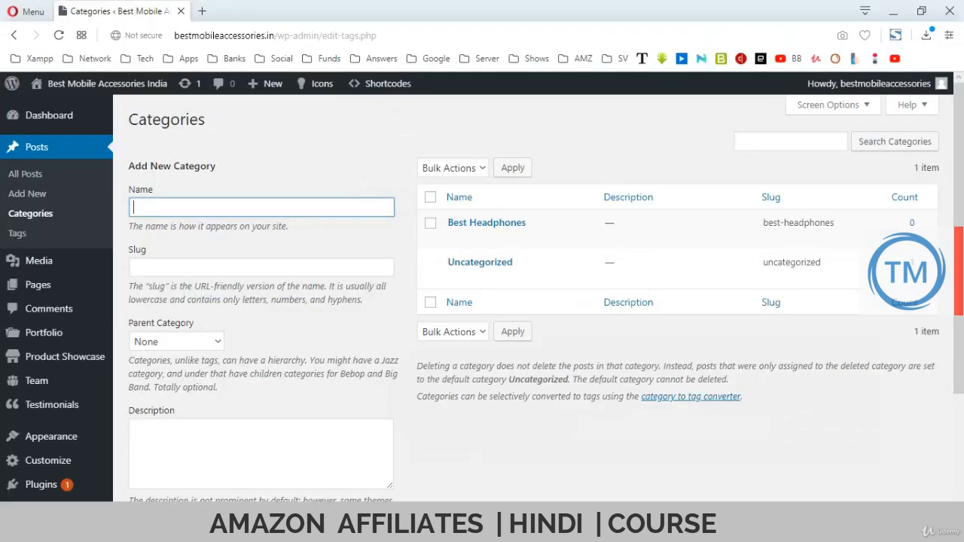
key("ctrl+v")
key("Return")
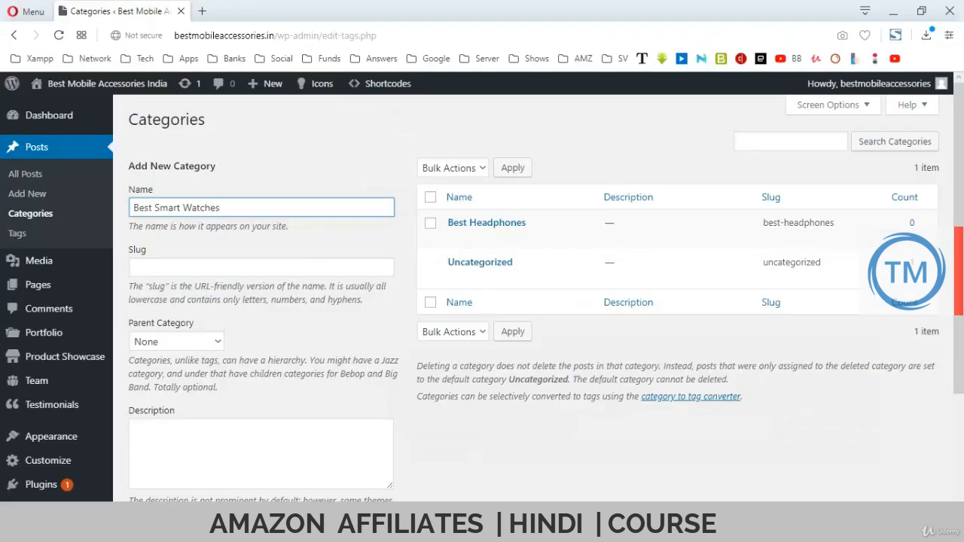
Copy "Best Wired Headsets" from the Word list and add it as a new category in WordPress.
key("alt+Tab")
key("Down")
key("Home")
key("shift+End")
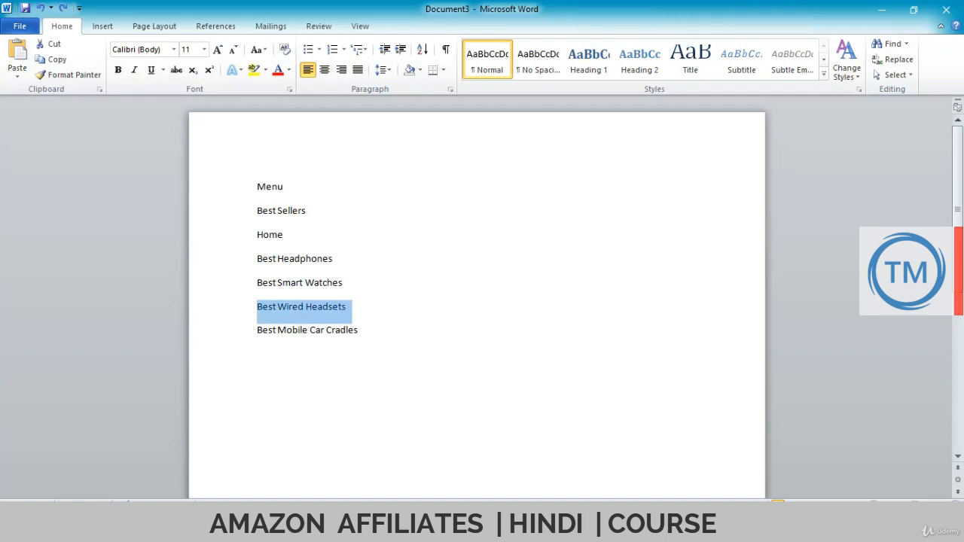
key("ctrl+c")
key("alt+Tab")
key("ctrl+v")
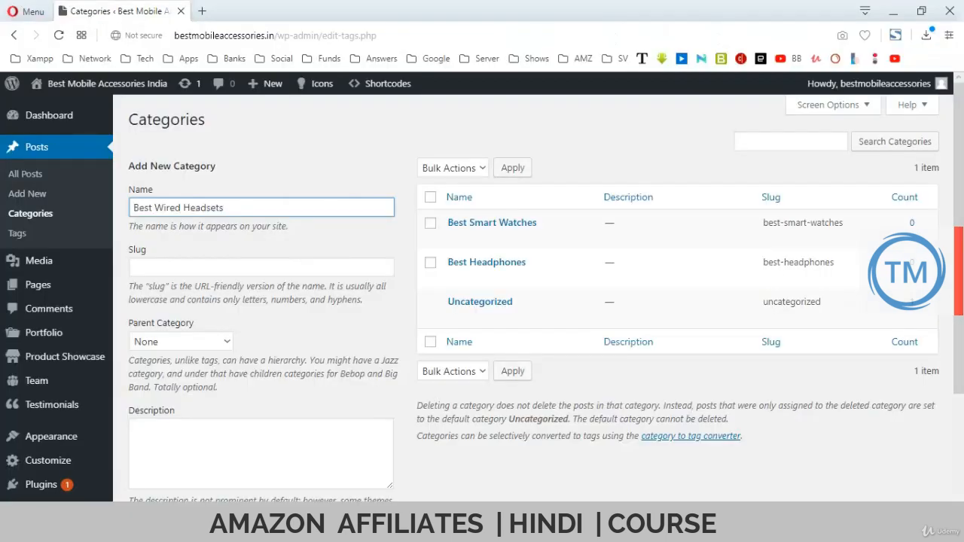
key("Return")
Copy "Best Mobile Car Cradles" from the Word list and add it as a new category in WordPress.
key("alt+Tab")
key("Down")
key("Home")
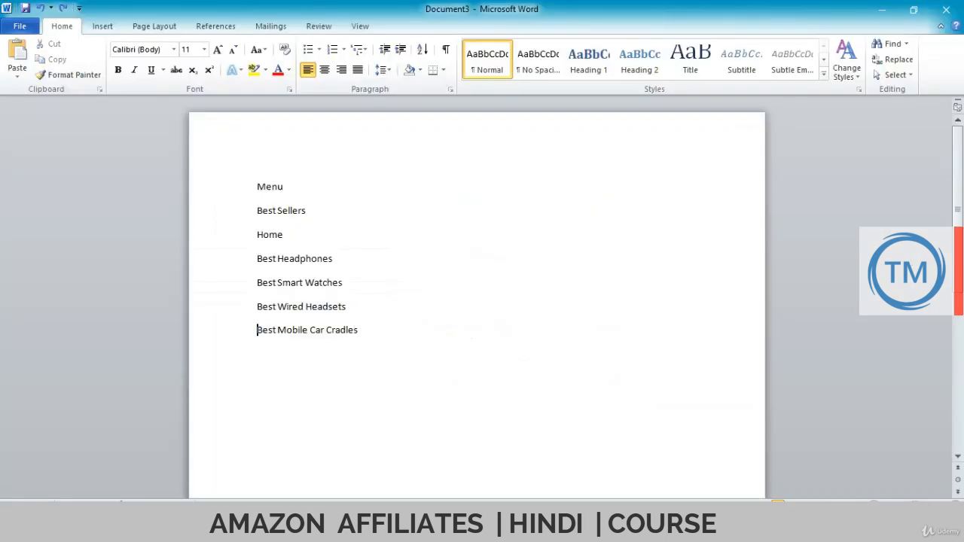
key("shift+End")
key("ctrl+c")
key("alt+Tab")
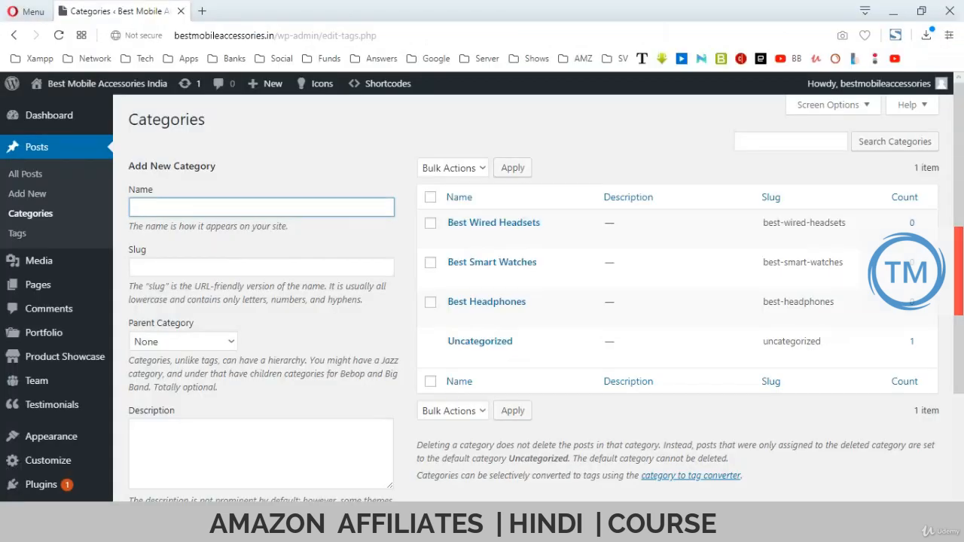
key("ctrl+v")
key("Return")
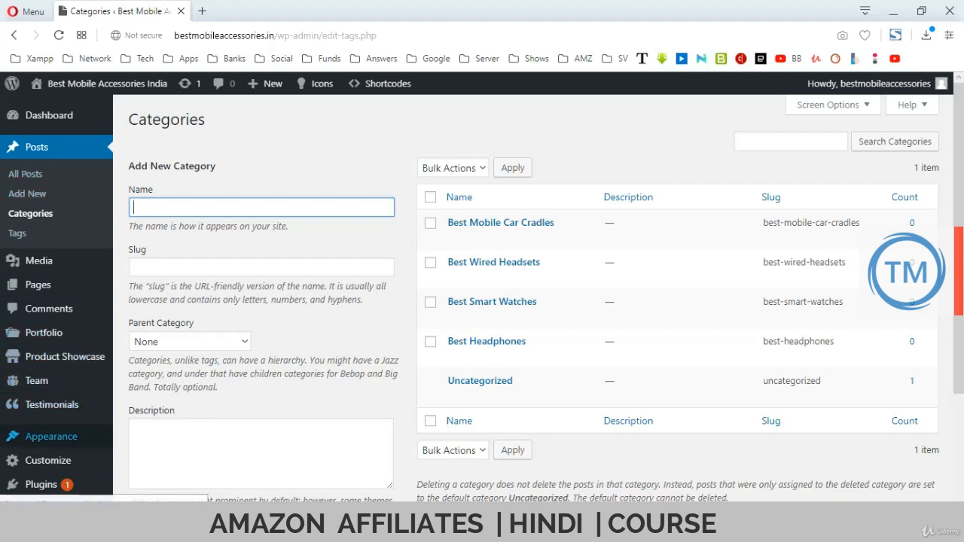
Open the Main Navigation menu for editing and expand the categories available as menu items.
mouse_move(51, 436)
left_click(136, 452)
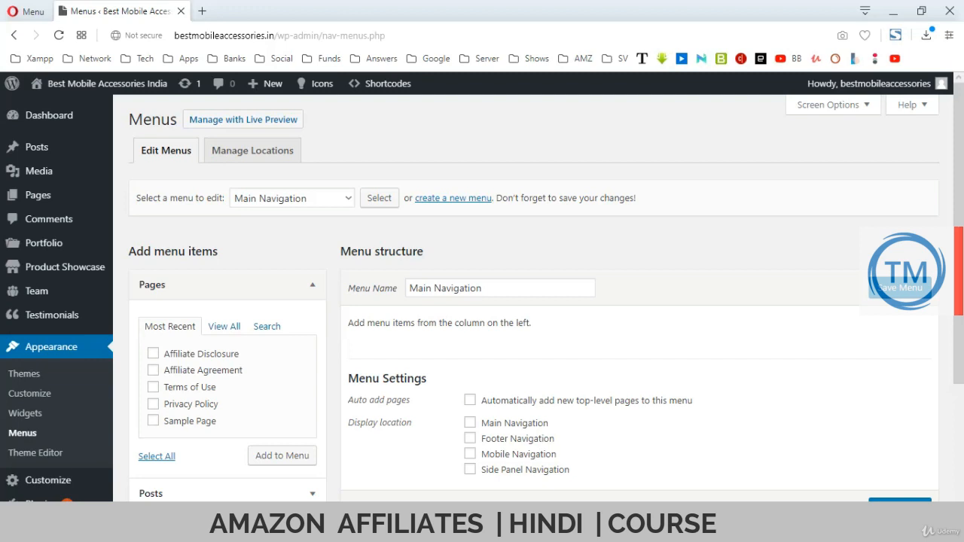
left_click(379, 198)
scroll(528, 301, "down", 3)
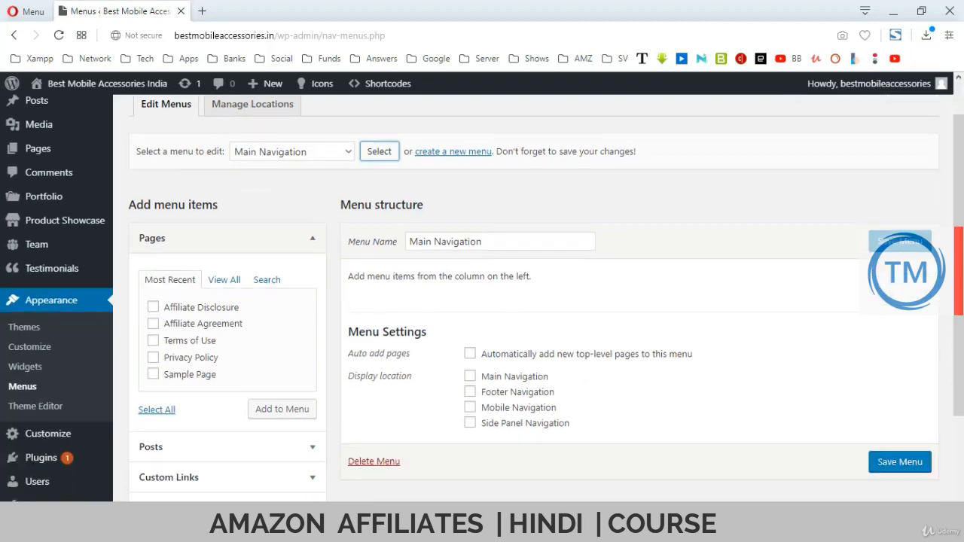
left_click(228, 380)
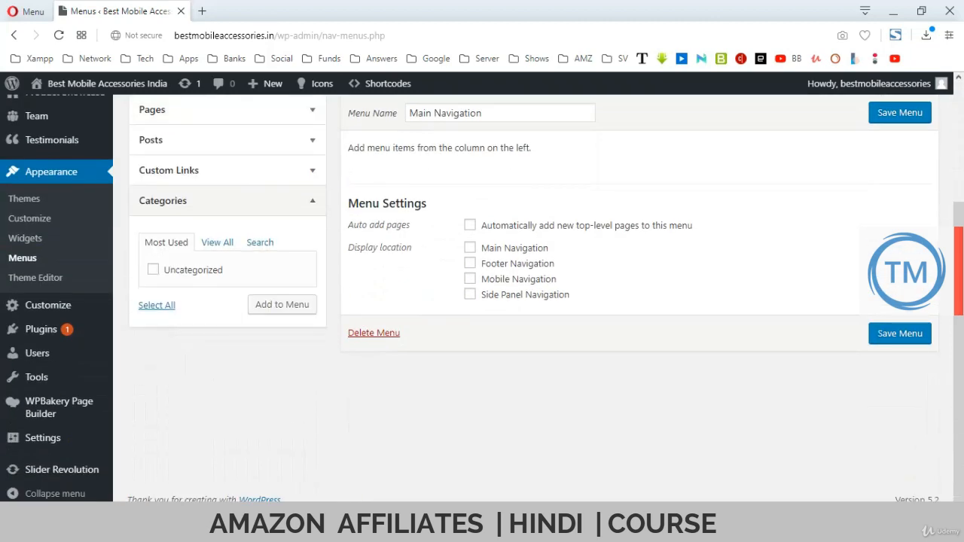
Check in the screen options whether the Categories box is enabled for the menu editor.
scroll(527, 302, "up", 2)
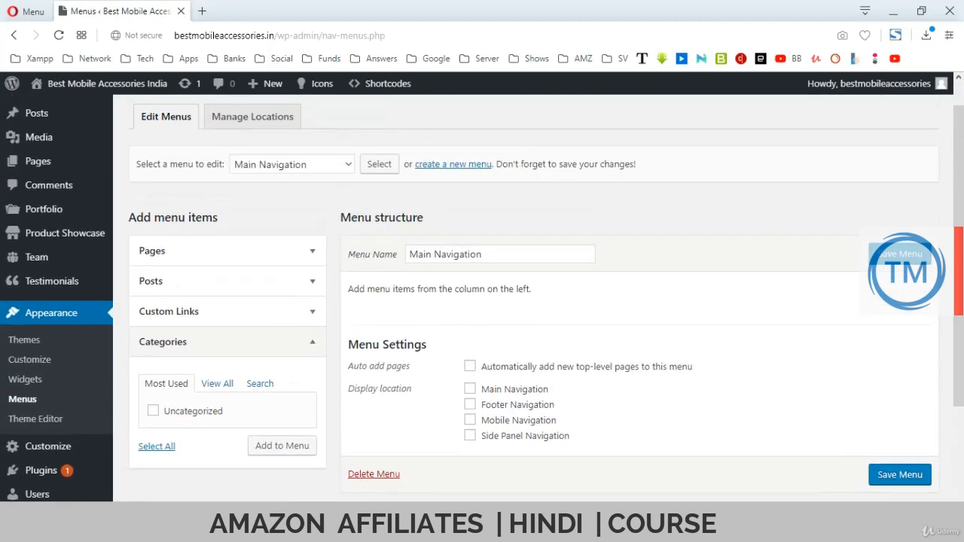
scroll(527, 301, "up", 1)
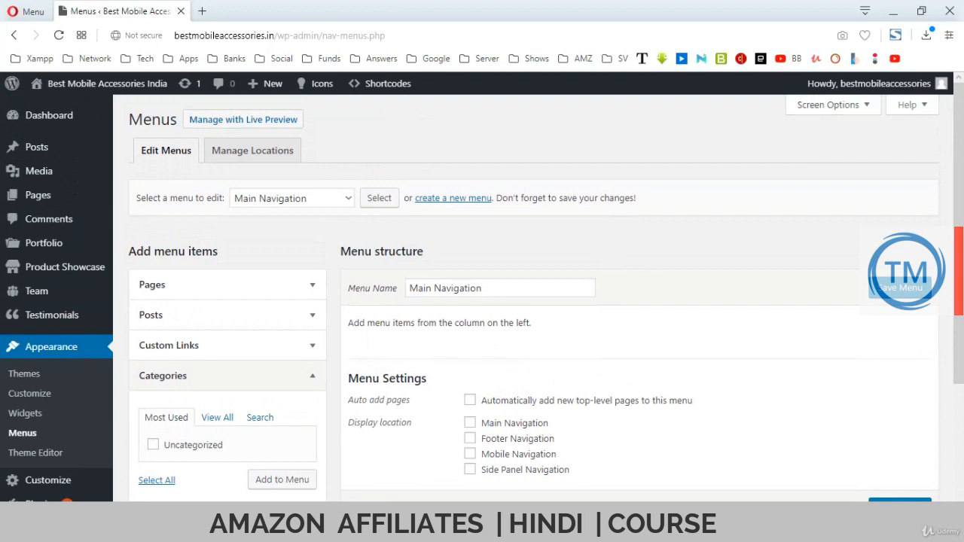
left_click(833, 105)
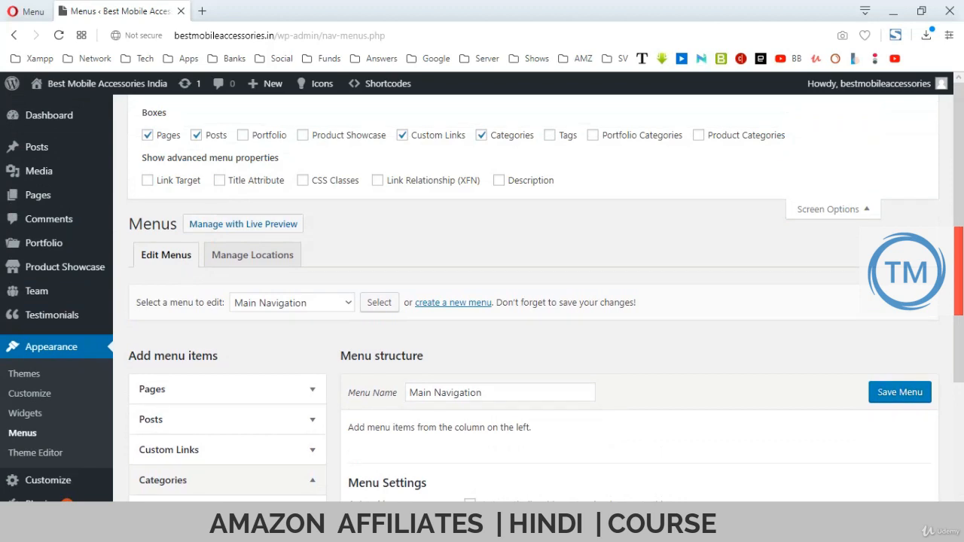
double_click(511, 135)
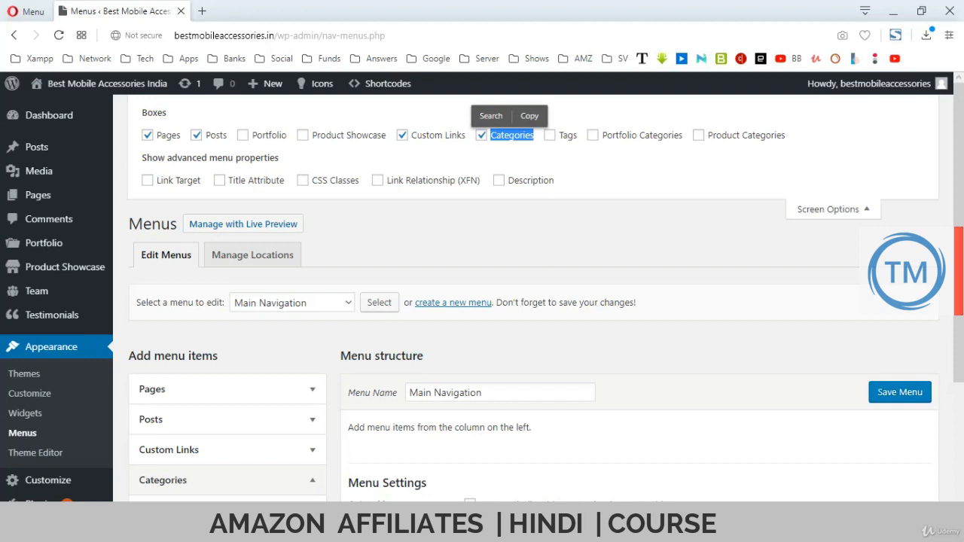
Add the Best Headphones, Best Mobile Car Cradles, Best Smart Watches and Best Wired Headsets categories to Main Navigation and save it.
scroll(528, 302, "down", 4)
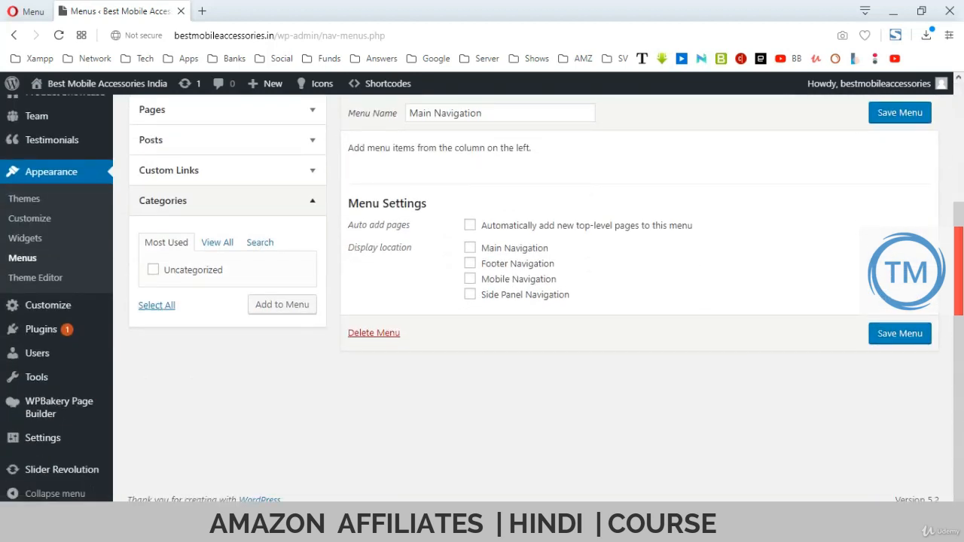
left_click(218, 243)
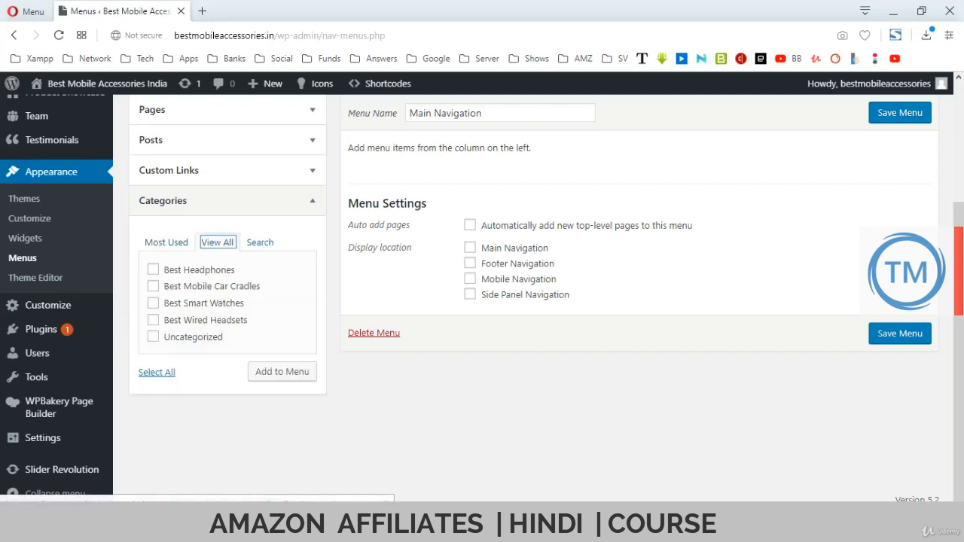
left_click(157, 373)
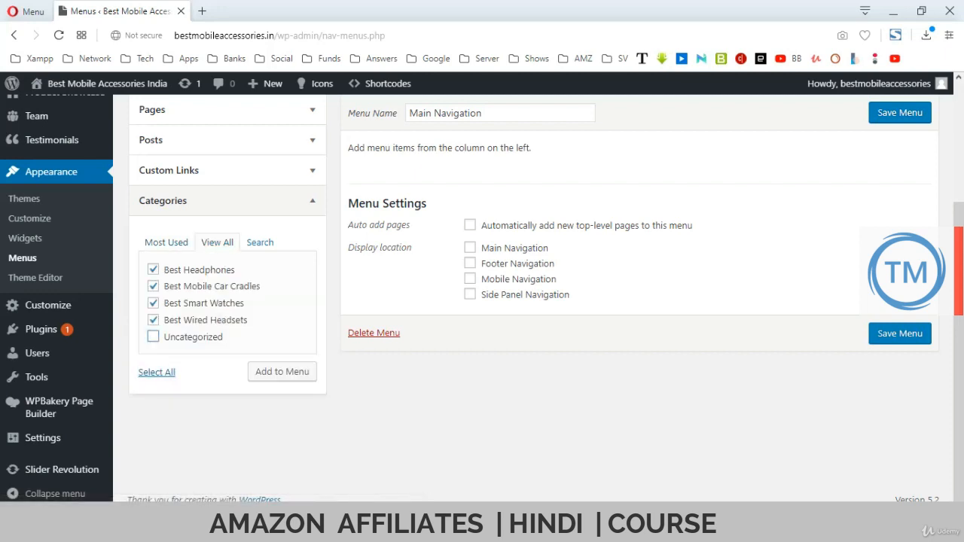
left_click(281, 371)
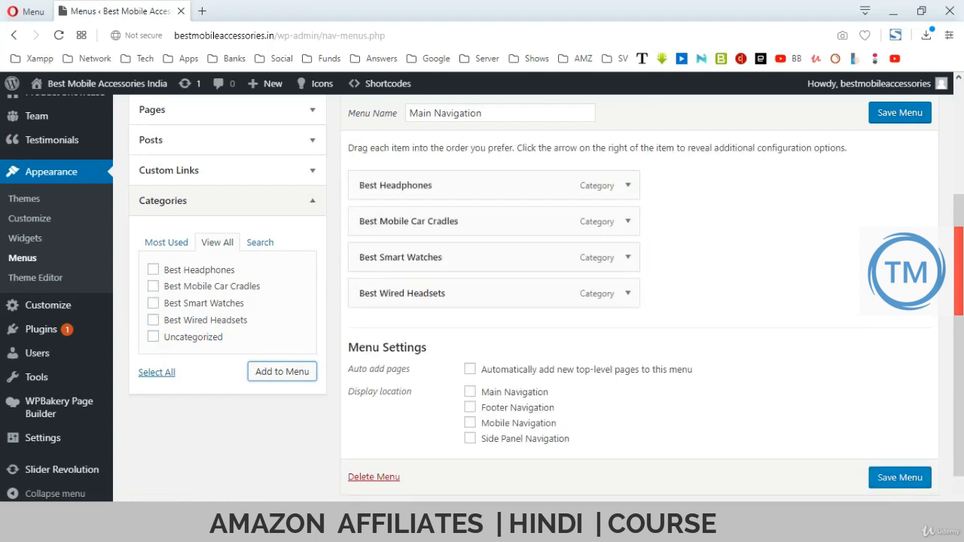
Switch to the site's front page and reload it to check the navigation menu.
key("alt+Tab")
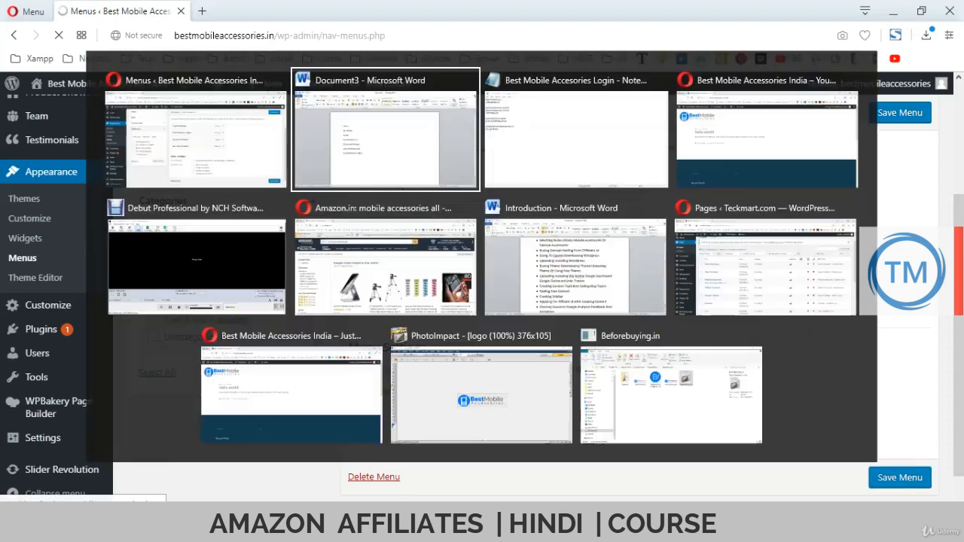
key("alt+Tab")
key("alt+Tab")
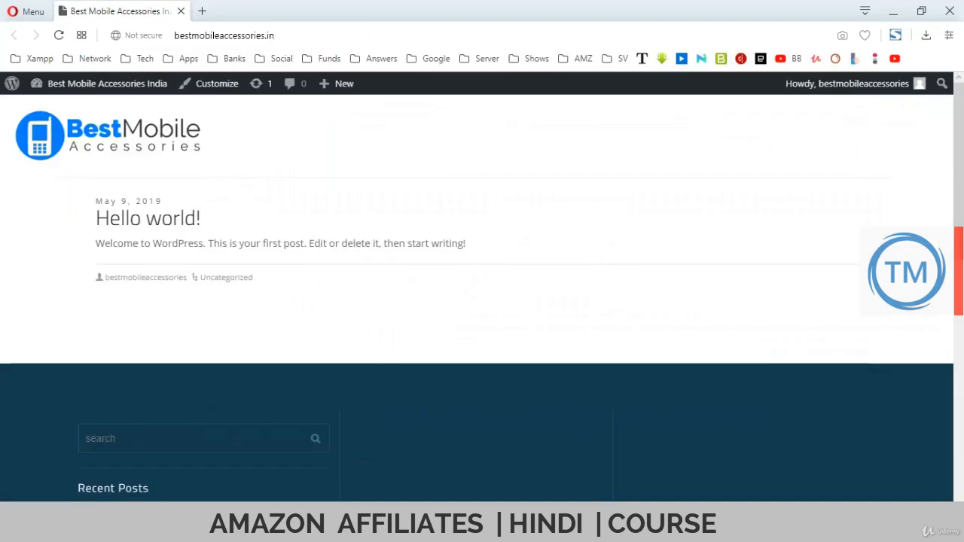
key("F5")
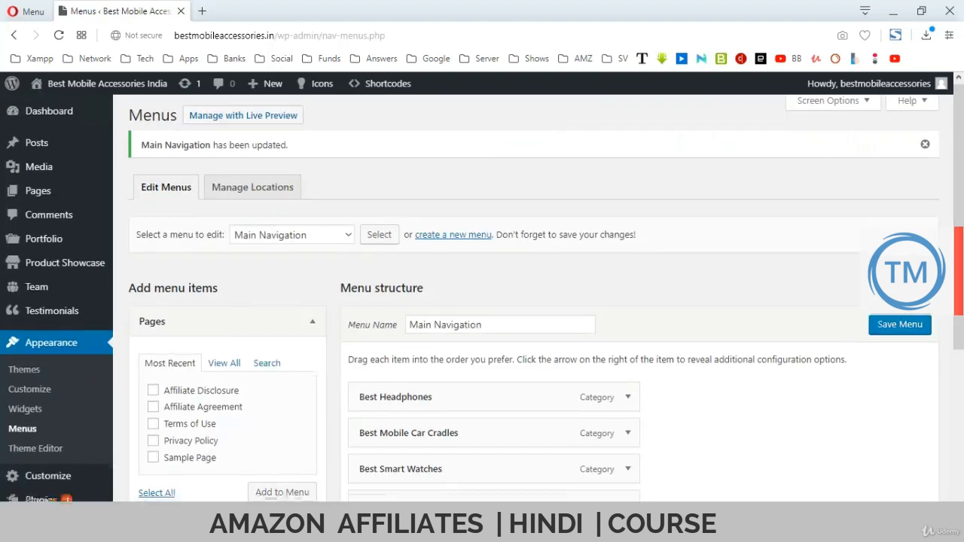
Try to set up a custom link with the link text "Amazon Affiliate" for the Main Navigation menu.
scroll(482, 298, "down", 3)
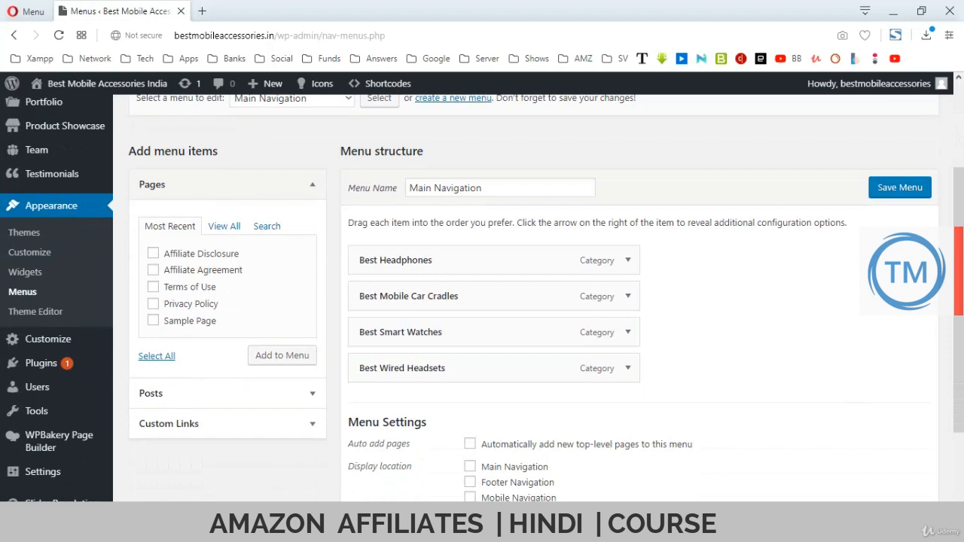
scroll(482, 299, "down", 2)
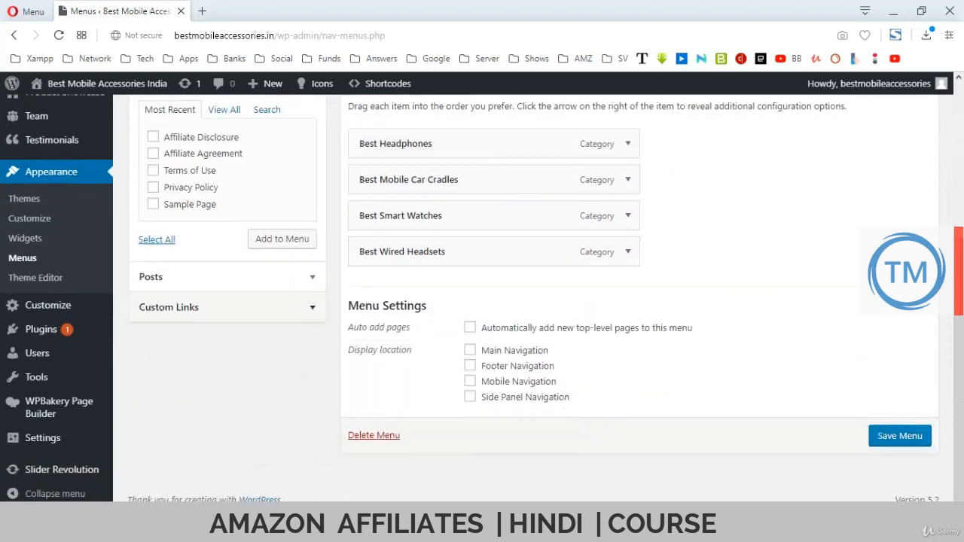
left_click(228, 307)
left_click_drag(235, 176, 189, 176)
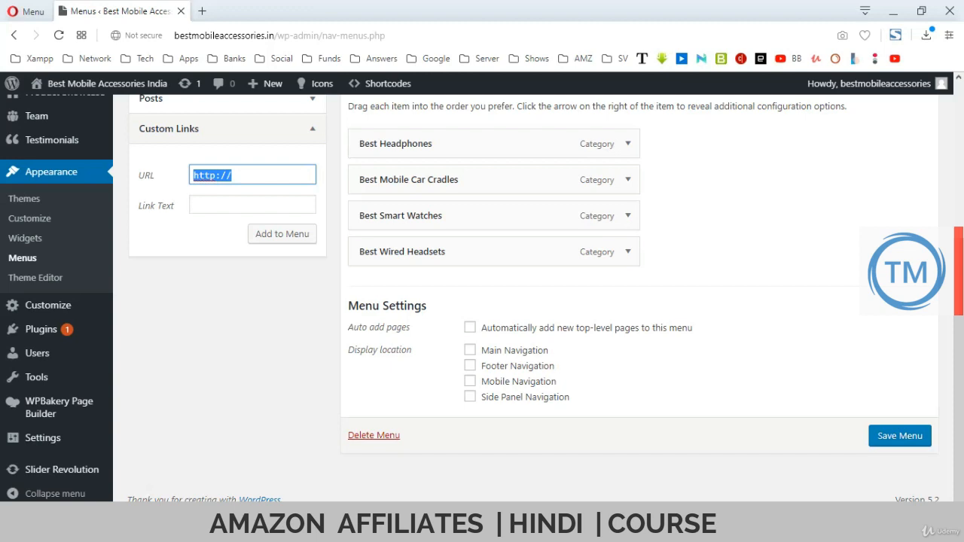
type("Amazon Affiliate")
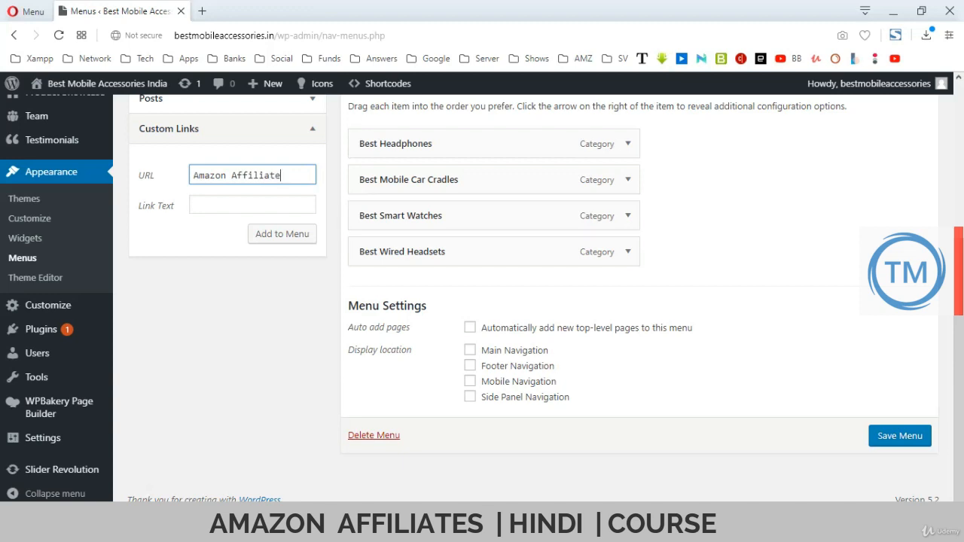
key("ctrl+a")
key("ctrl+x")
key("Tab")
key("ctrl+v")
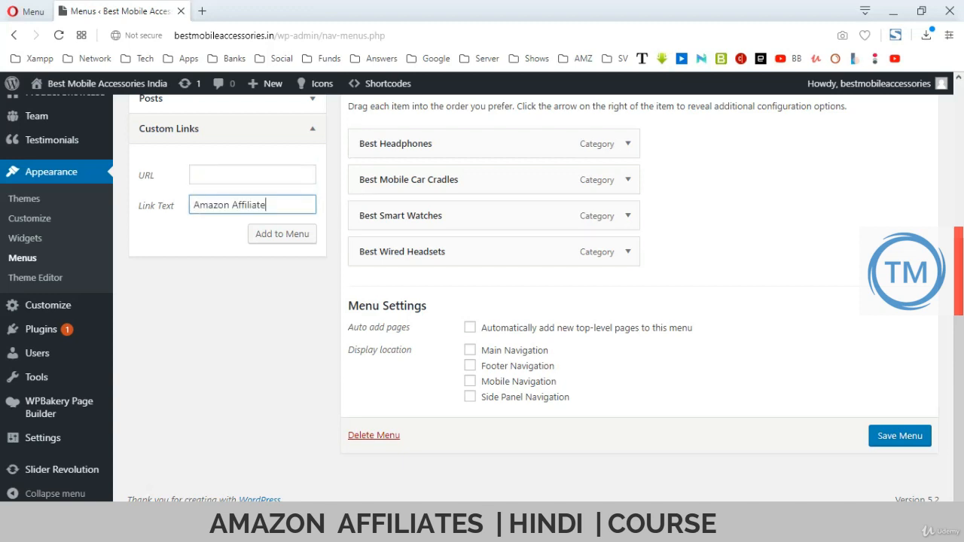
key("ctrl+z")
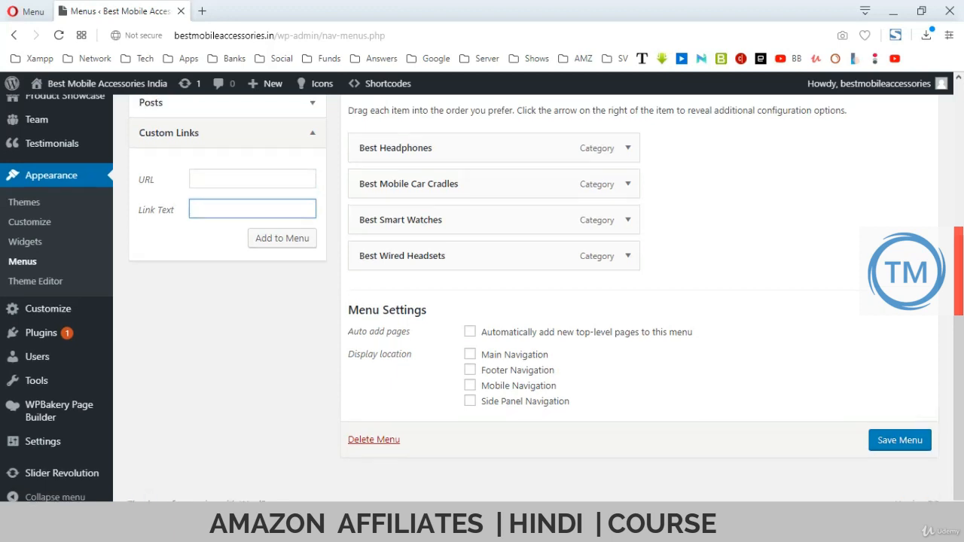
scroll(527, 301, "up", 5)
key("F5")
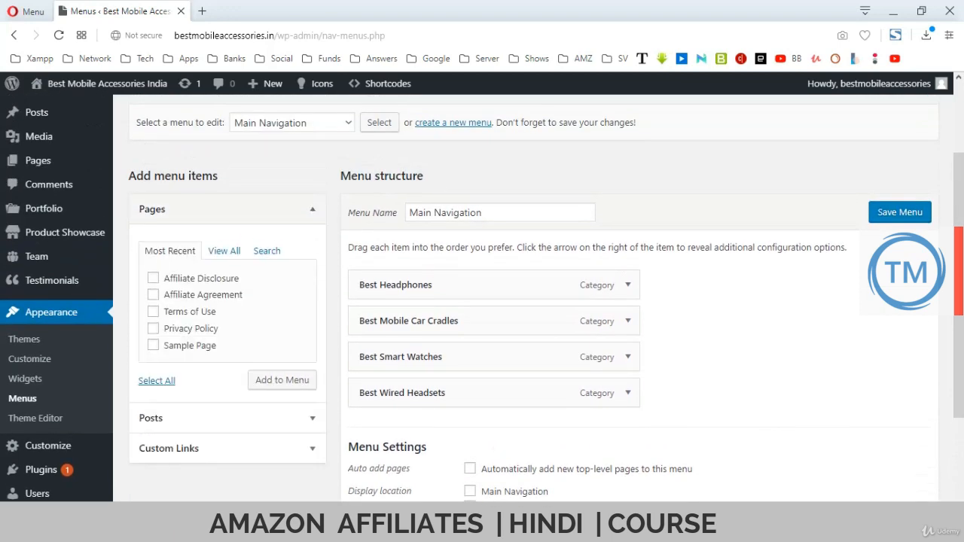
Add the Affiliate Disclosure, Affiliate Agreement, Terms of Use and Privacy Policy pages to Main Navigation and save the menu.
left_click(157, 380)
left_click(153, 345)
scroll(527, 301, "down", 1)
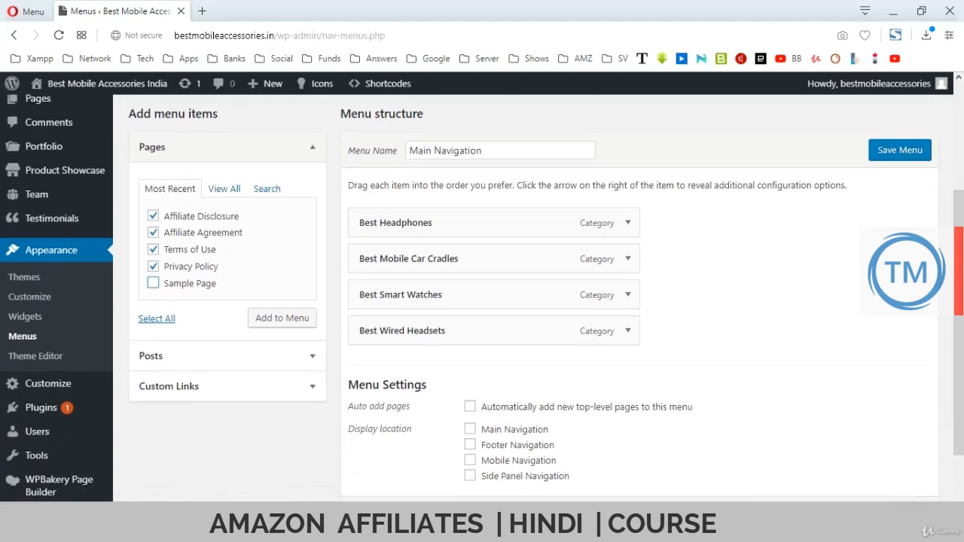
left_click(282, 309)
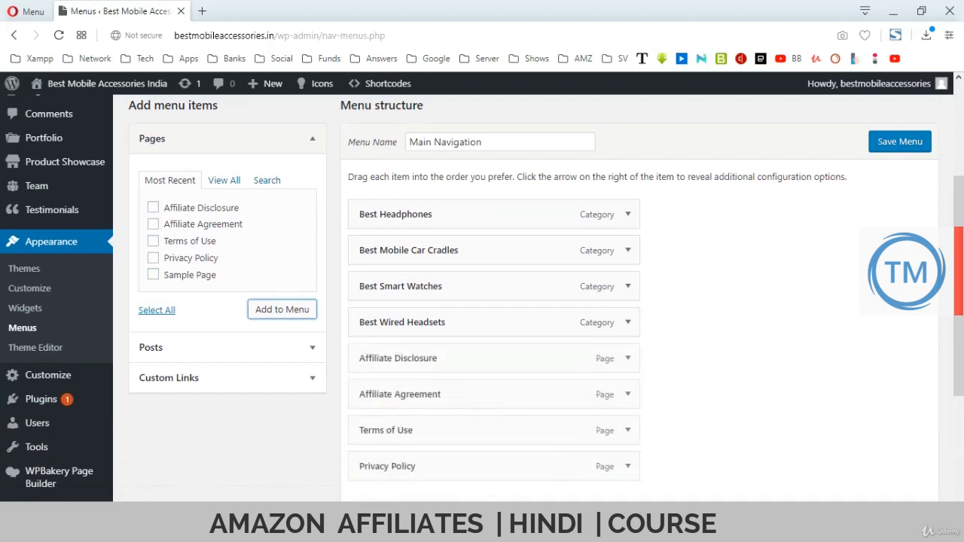
left_click(900, 141)
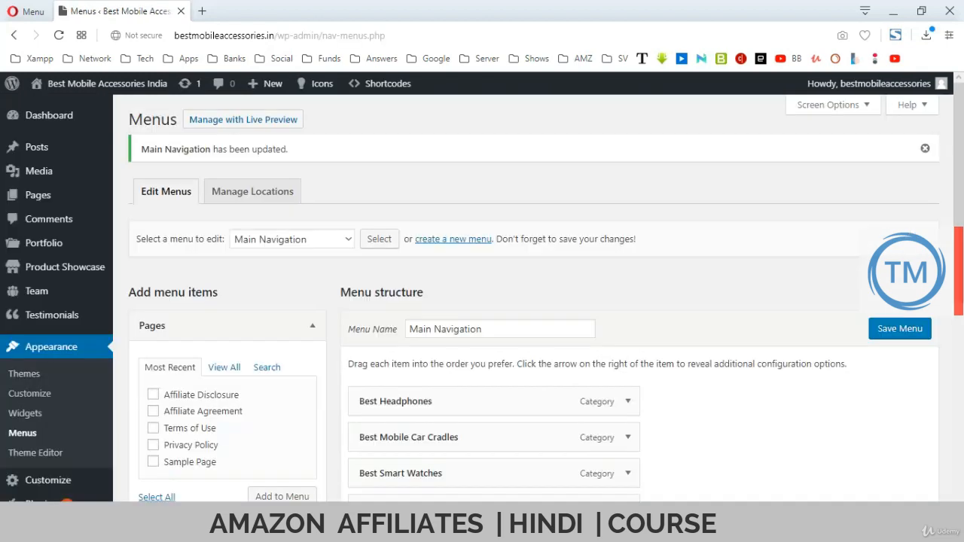
Add a custom link with the URL "#" and link text "Amazon Affiliate" to Main Navigation and place it directly below Best Wired Headsets.
scroll(527, 301, "down", 5)
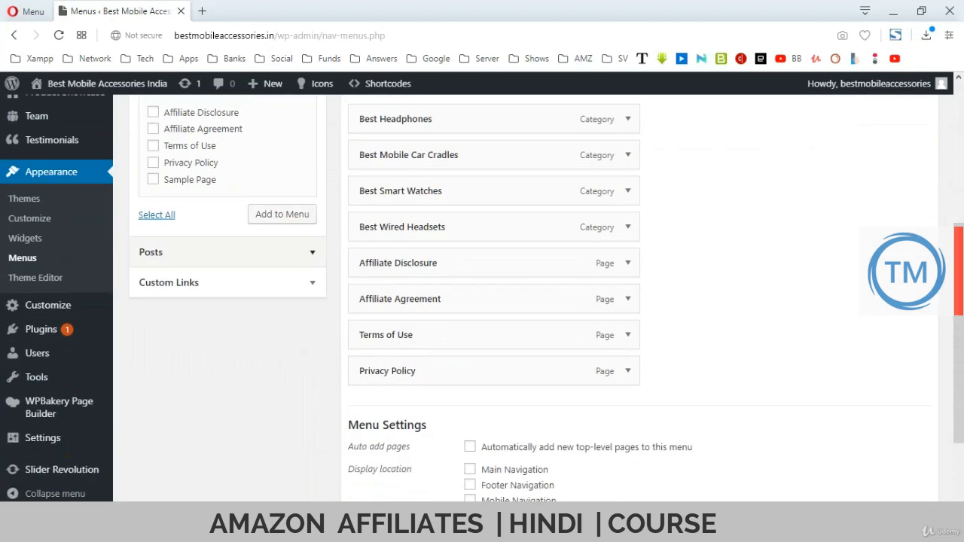
scroll(528, 302, "up", 1)
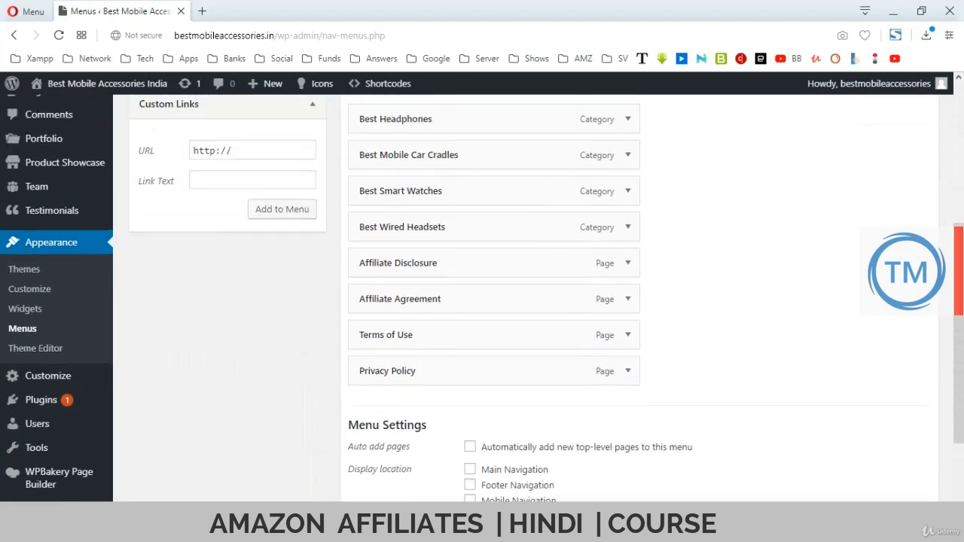
triple_click(213, 151)
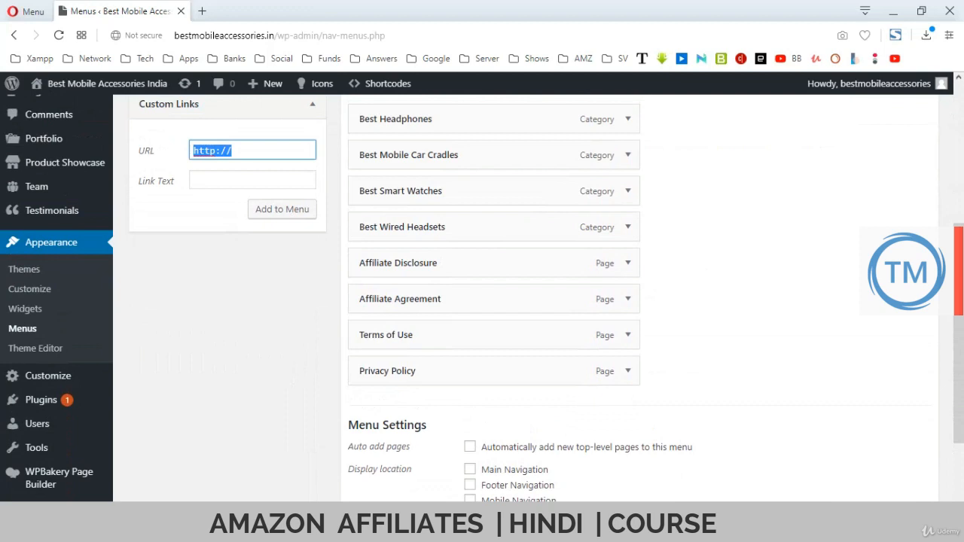
type("#")
key("Tab")
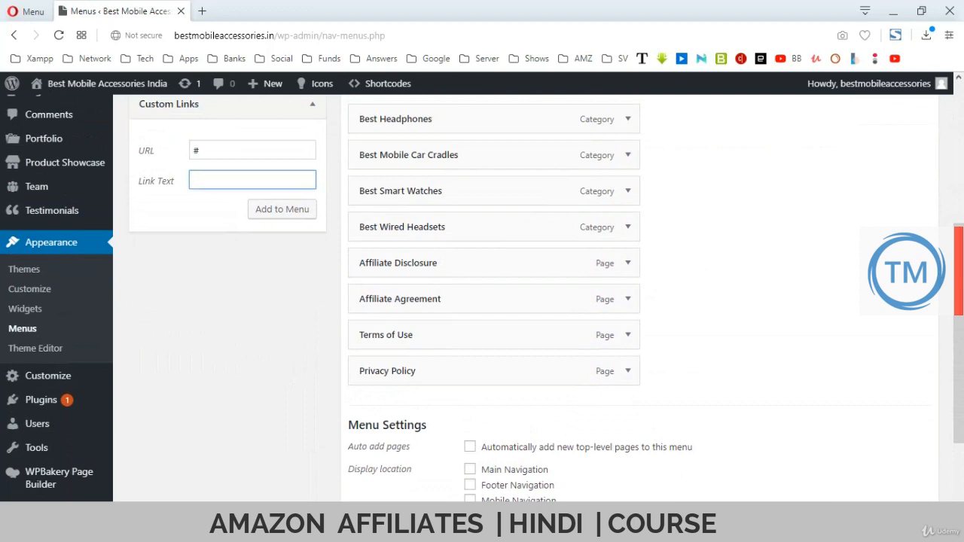
type("Amazon Affiliate")
key("Tab")
key("Return")
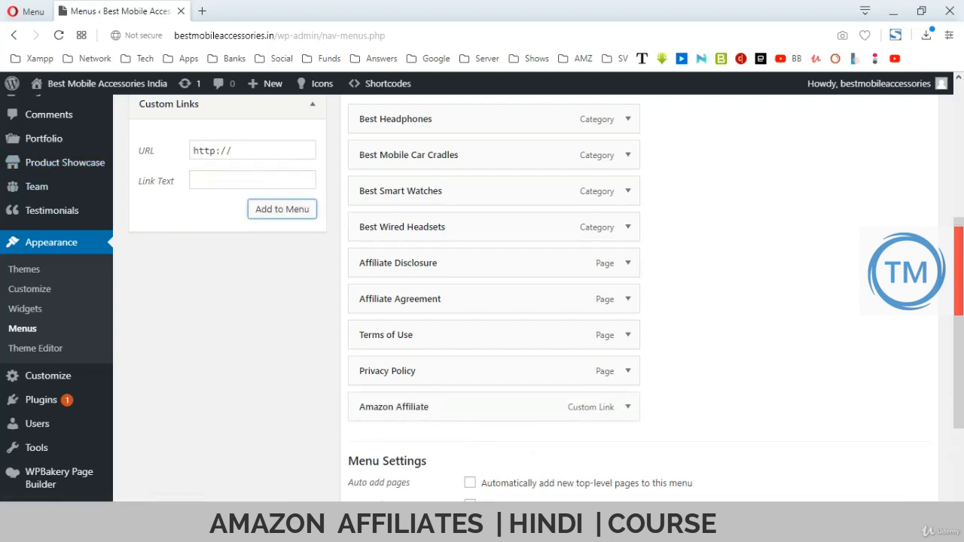
scroll(527, 302, "down", 1)
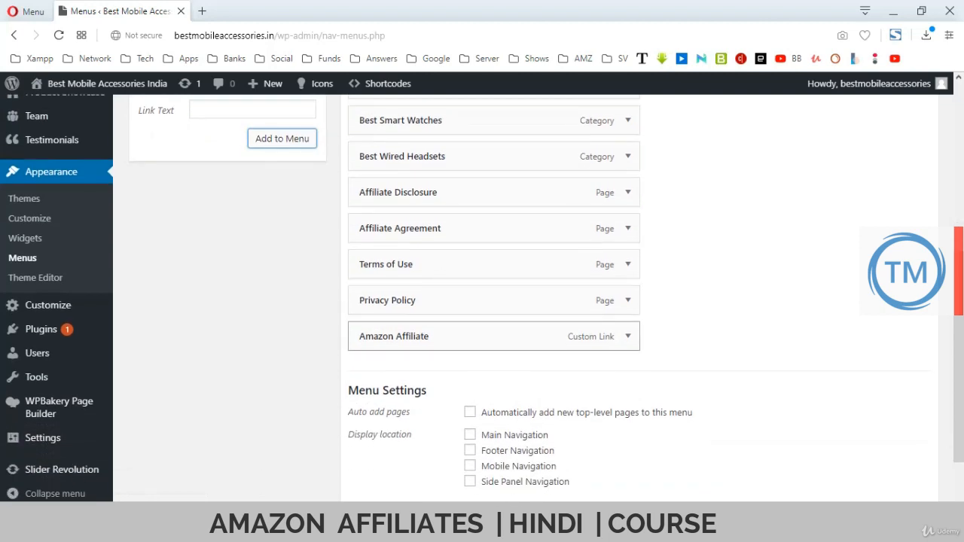
left_click_drag(407, 336, 416, 191)
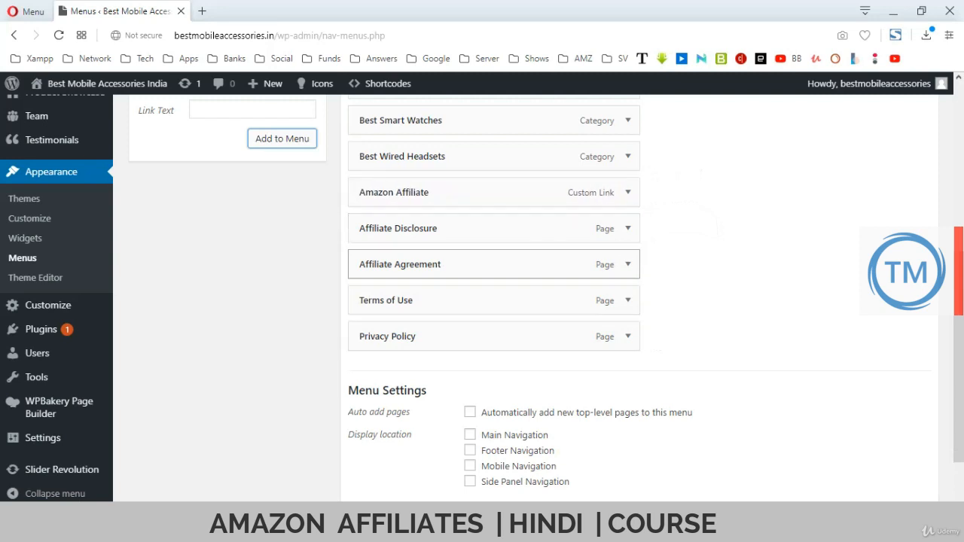
Nest Affiliate Disclosure, Affiliate Agreement, Terms of Use and Privacy Policy as sub items of Amazon Affiliate and save the menu.
left_click_drag(407, 228, 428, 229)
left_click_drag(407, 264, 428, 265)
left_click_drag(407, 301, 428, 301)
left_click_drag(407, 336, 434, 337)
left_click_drag(958, 346, 958, 387)
left_click(900, 437)
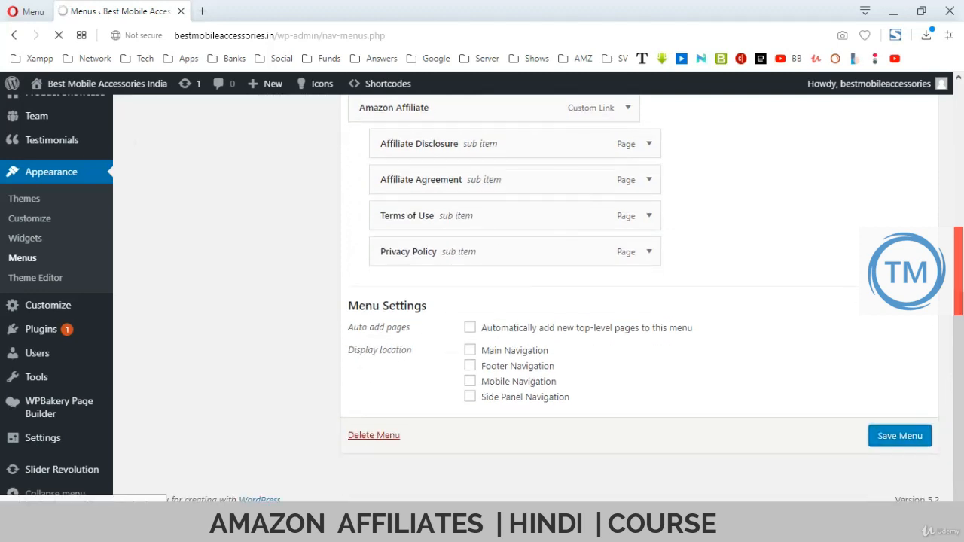
Reload the site's front page and check the submenu under Amazon Affiliate.
scroll(901, 437, "up", 6)
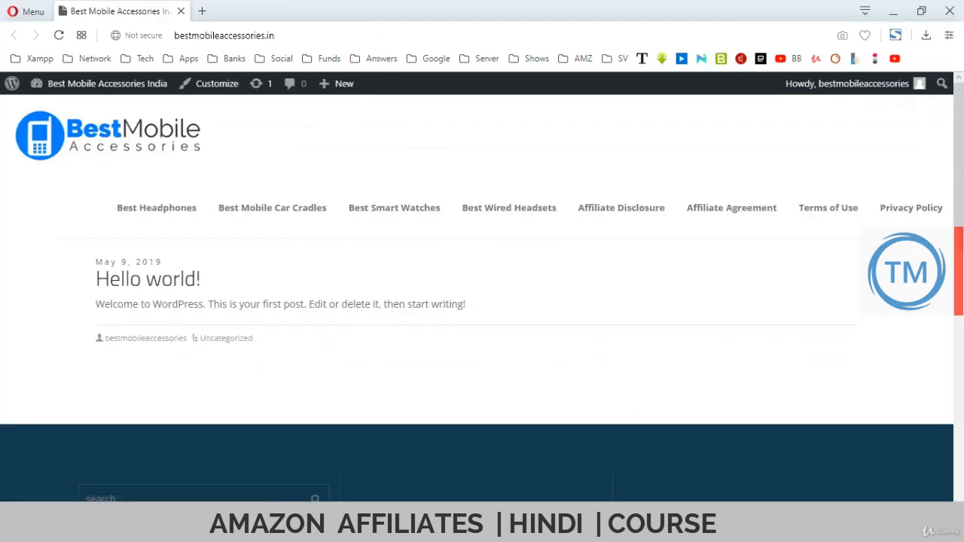
key("F5")
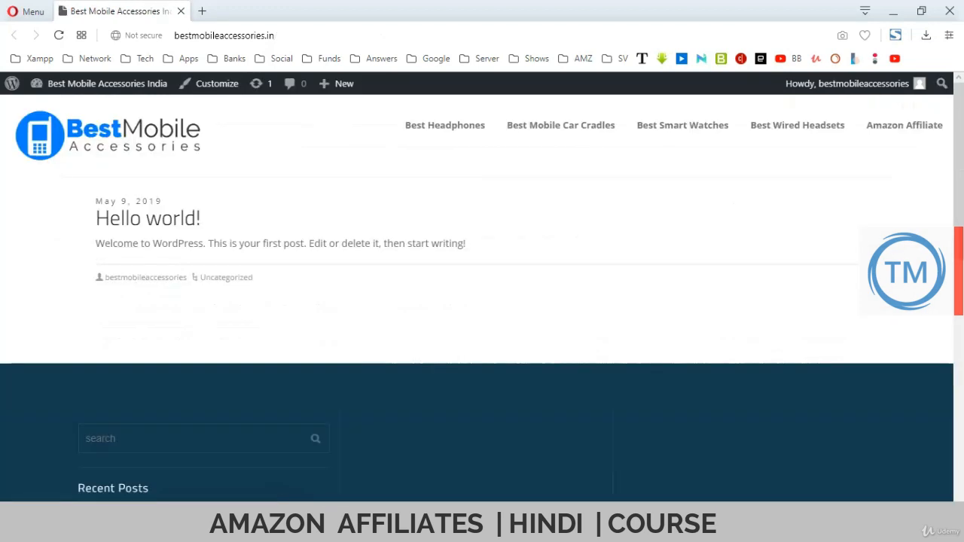
mouse_move(905, 125)
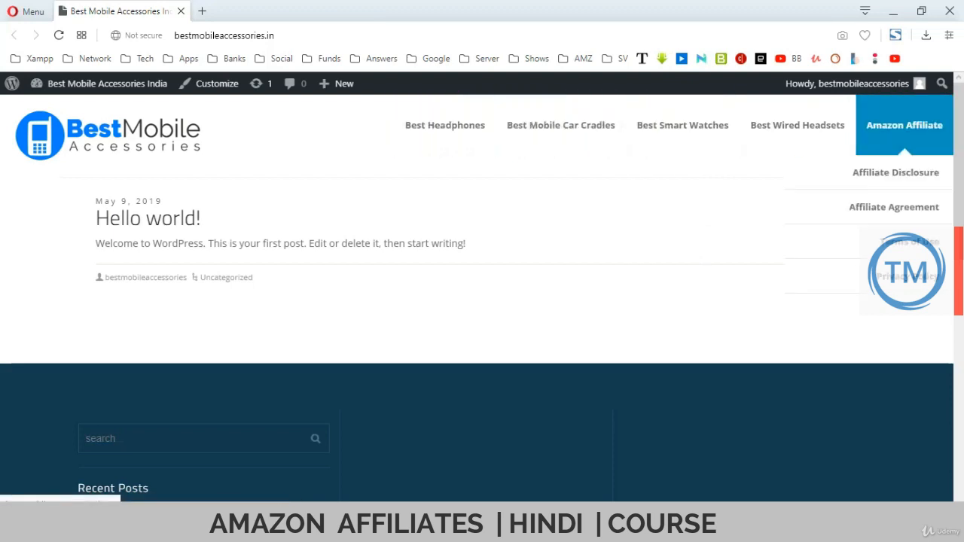
Open the Typography Options in the site's theme customizer.
left_click(211, 84)
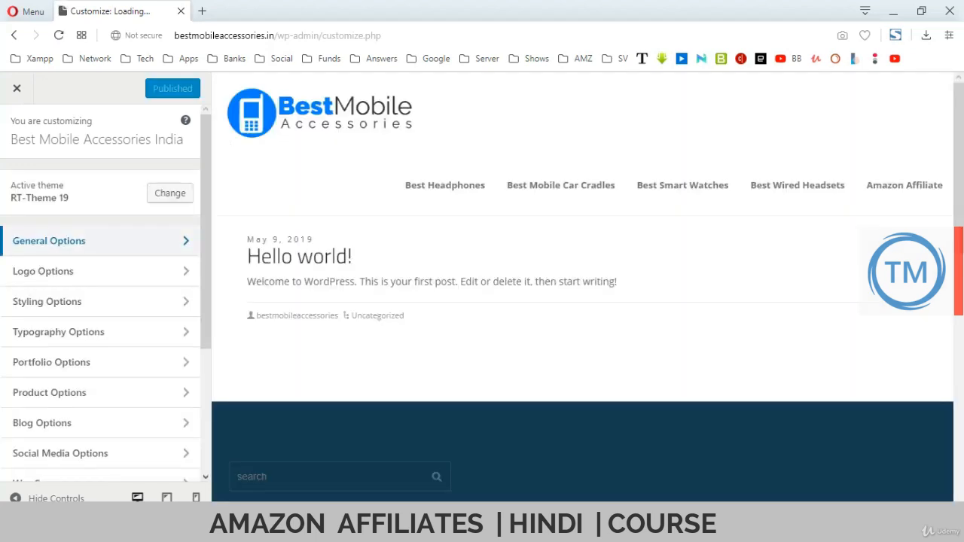
scroll(98, 315, "down", 3)
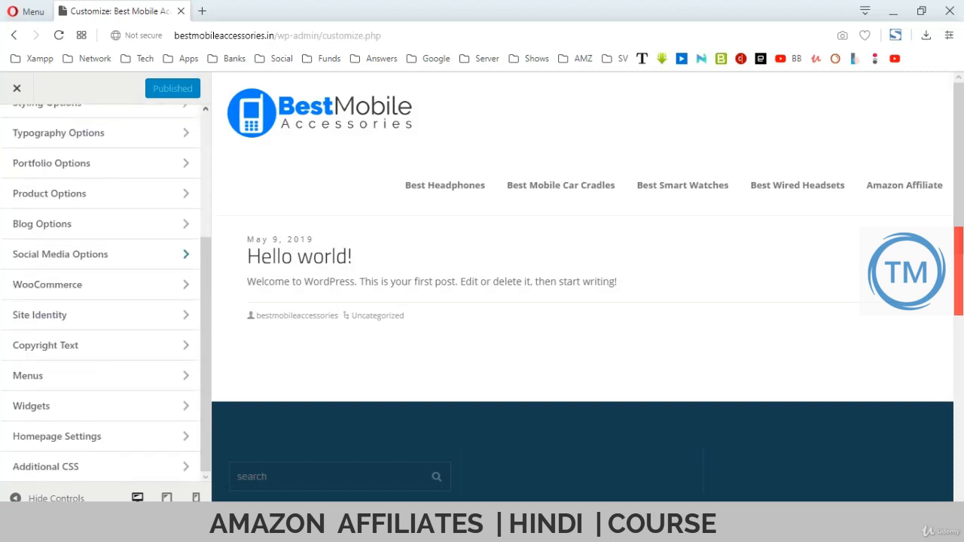
scroll(98, 370, "up", 3)
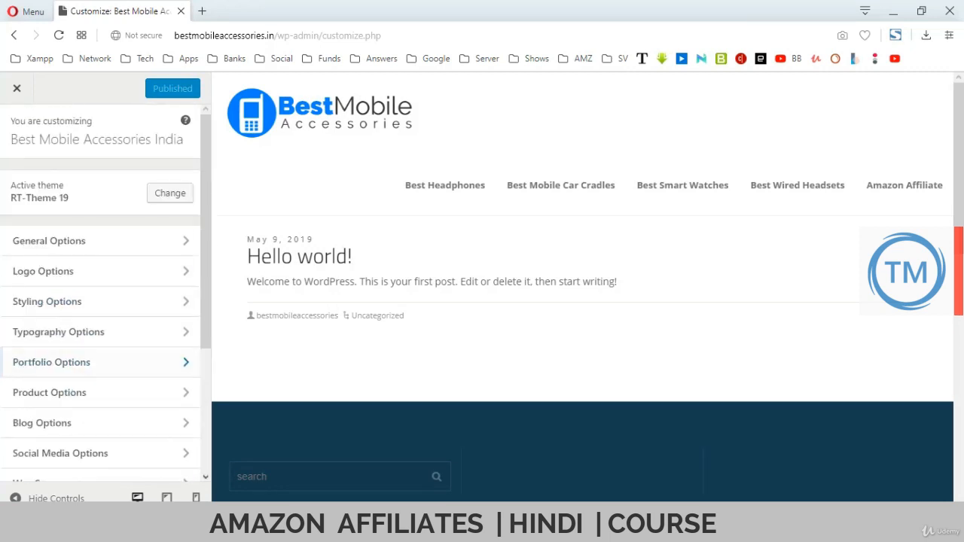
left_click(68, 332)
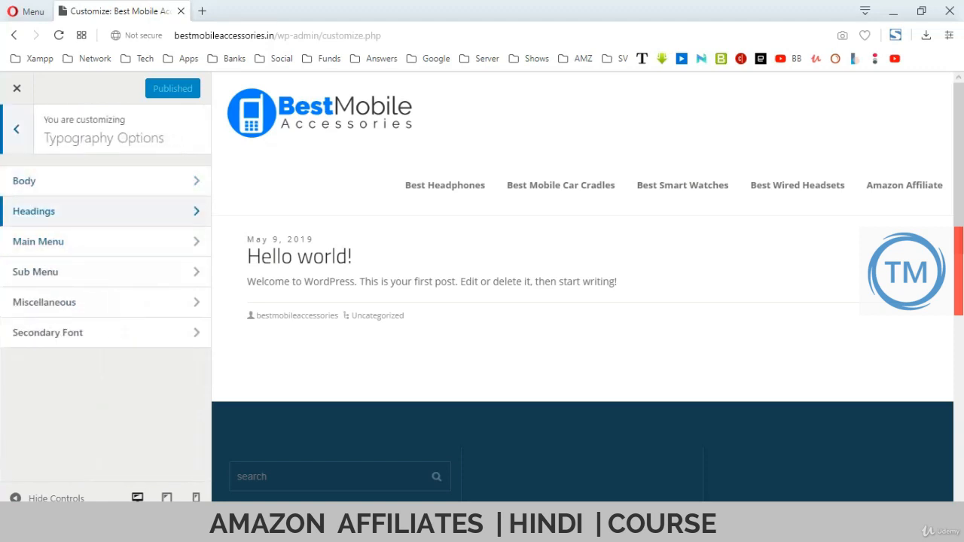
left_click_drag(247, 256, 353, 256)
left_click(374, 259)
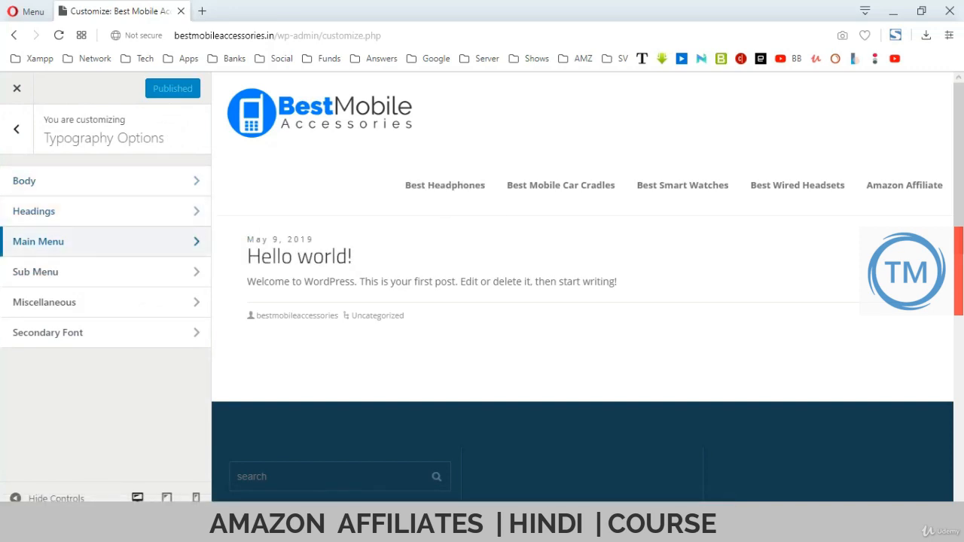
Set the Main Menu typography font to Roboto.
left_click(98, 241)
left_click(196, 198)
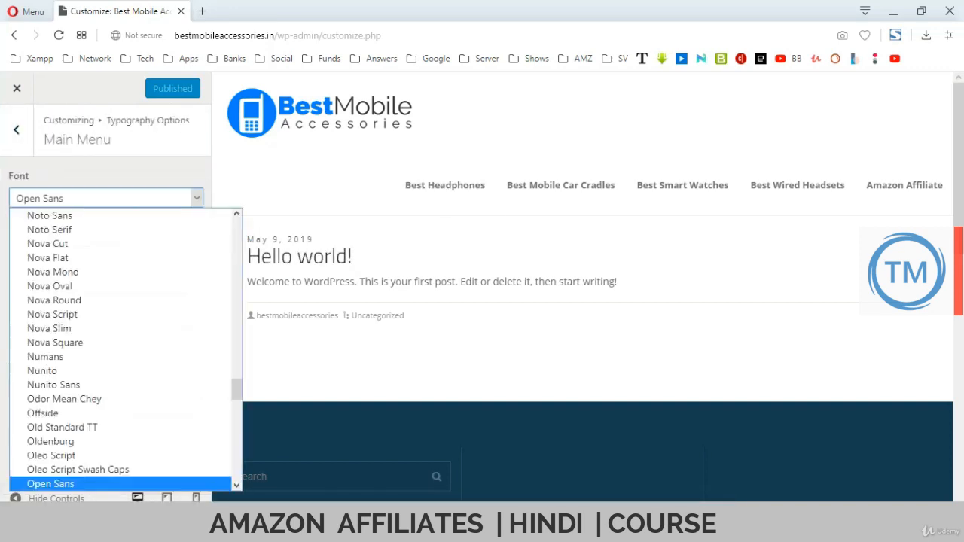
type("ro")
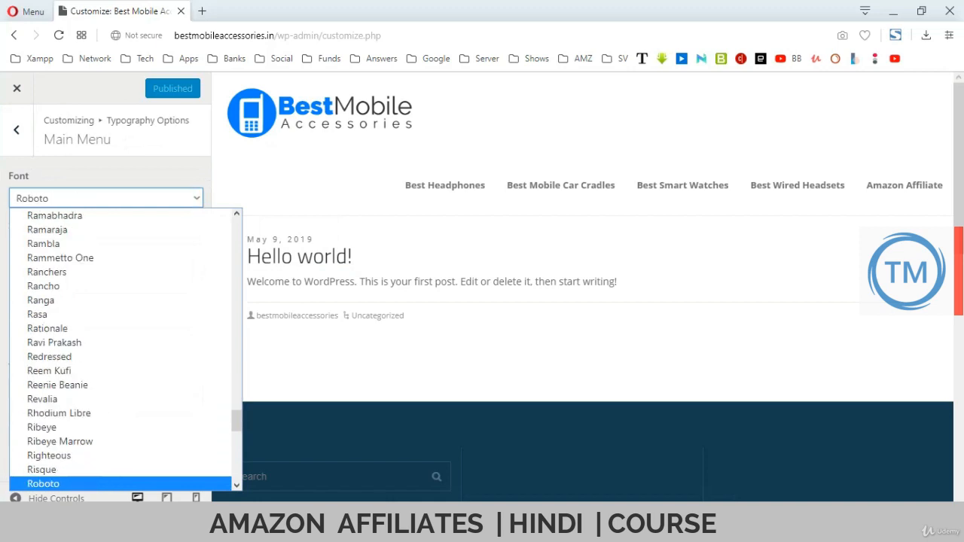
key("Up")
key("Up")
key("Up")
key("Up")
key("Down")
key("Down")
key("Down")
key("Down")
key("Return")
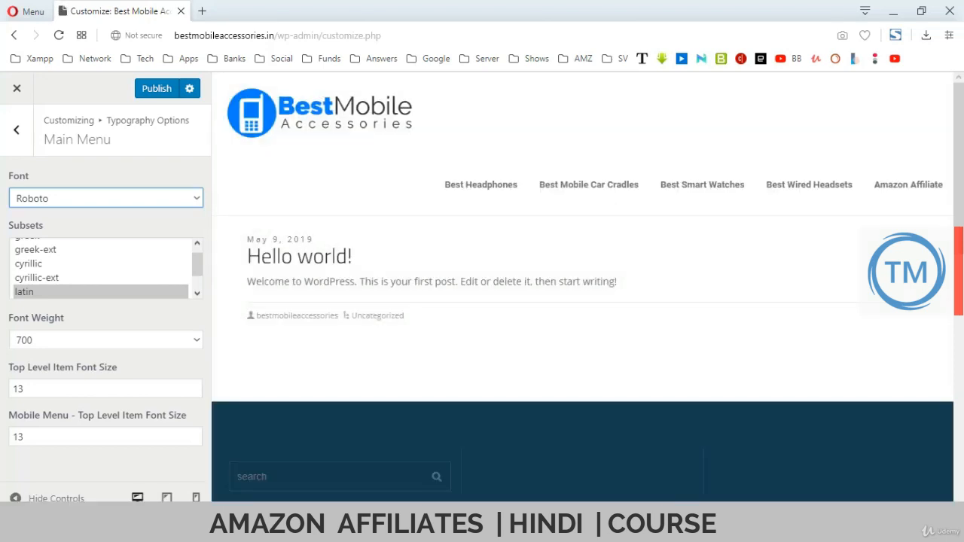
Select the greek-ext subset for the Main Menu font and set its font weight to regular.
scroll(101, 269, "up", 1)
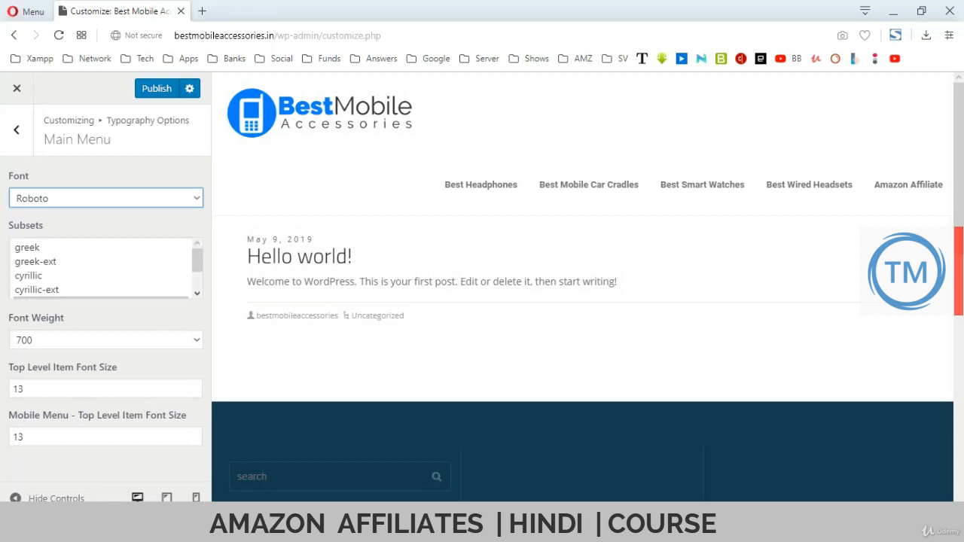
left_click(98, 261)
scroll(98, 261, "down", 1)
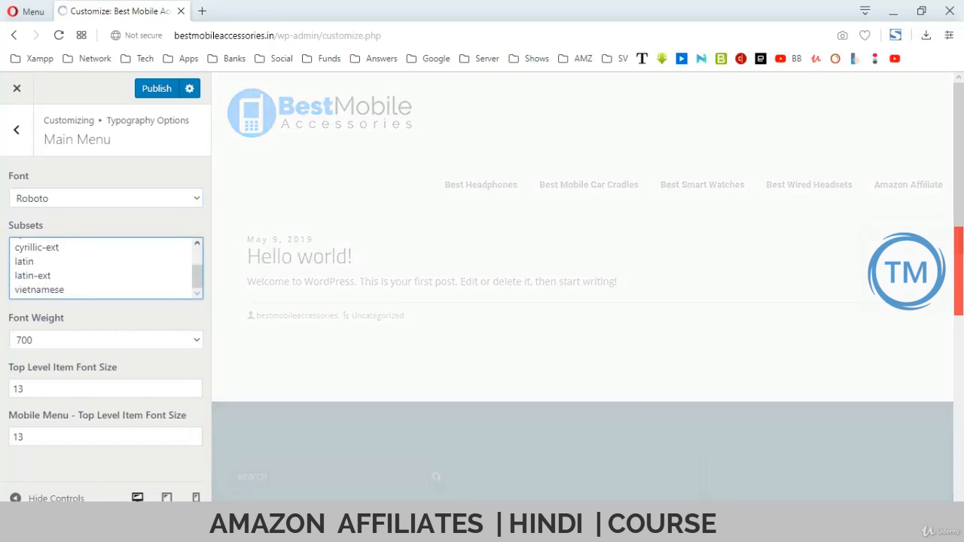
left_click(195, 340)
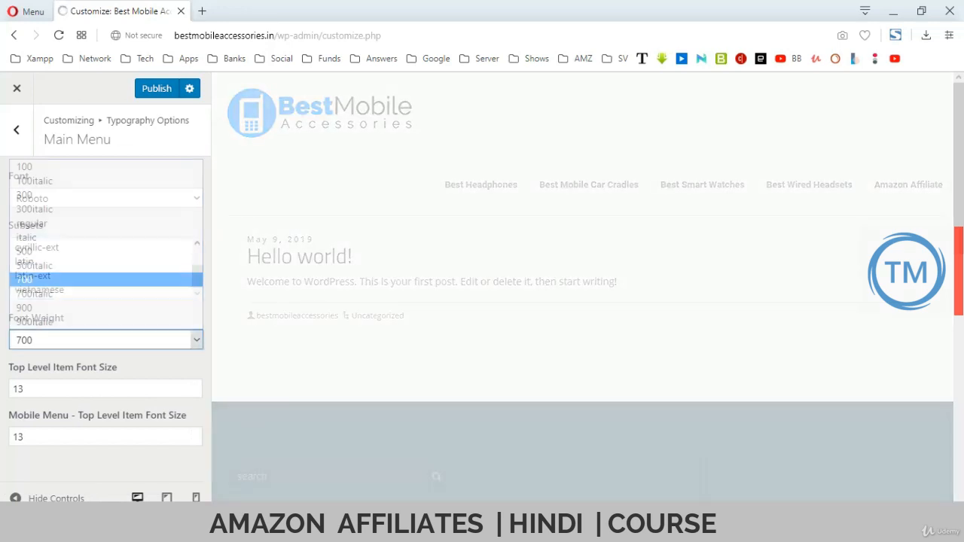
left_click(99, 223)
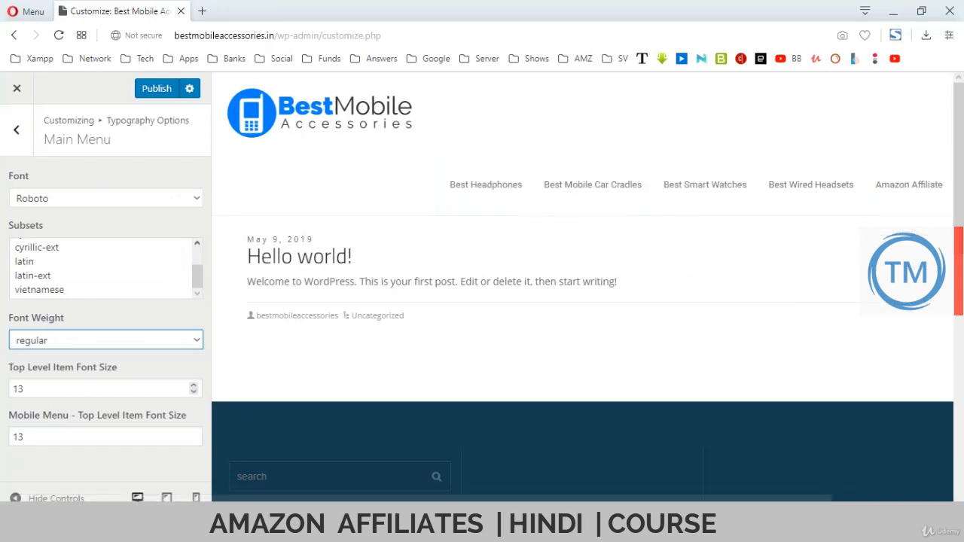
Set the Main Menu's Top Level Item Font Size to 15.
scroll(582, 287, "down", 1)
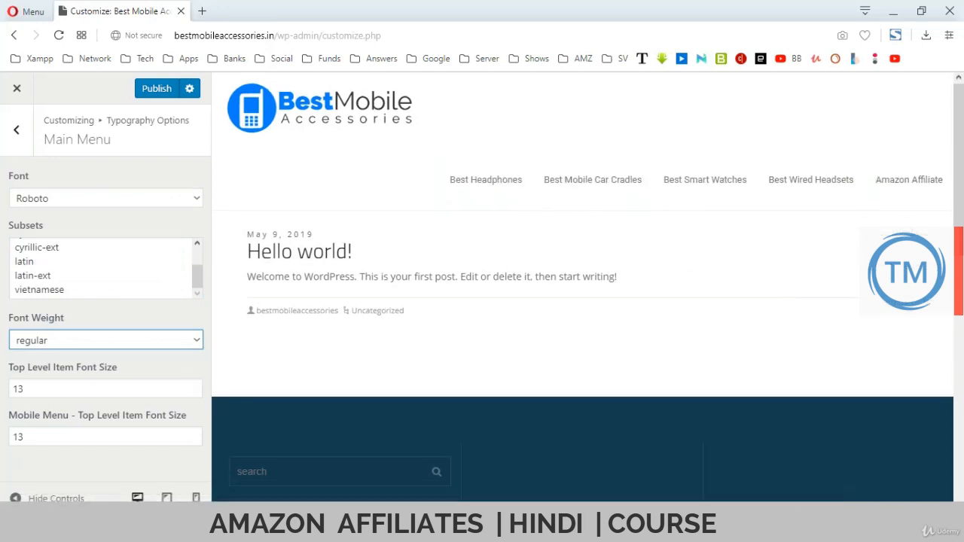
left_click(106, 389)
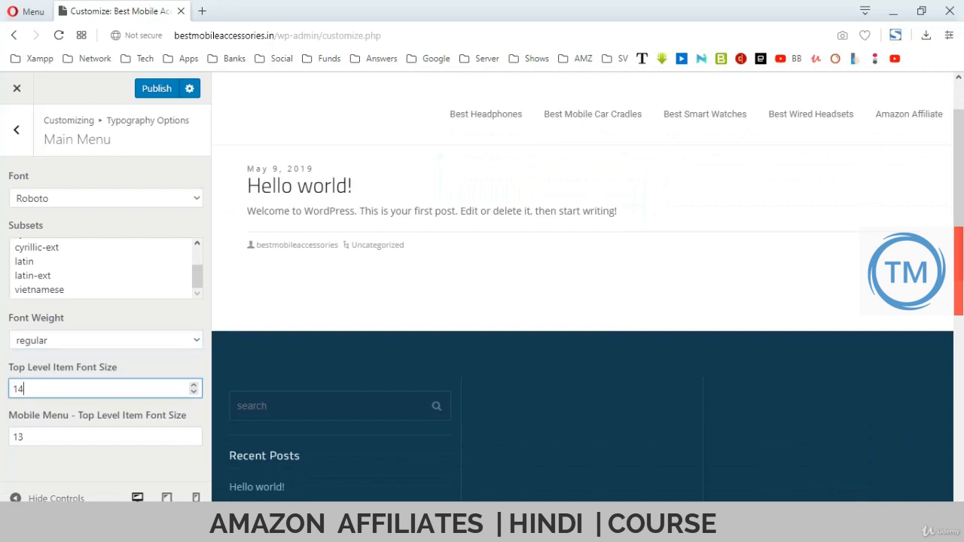
key("Up")
key("Up")
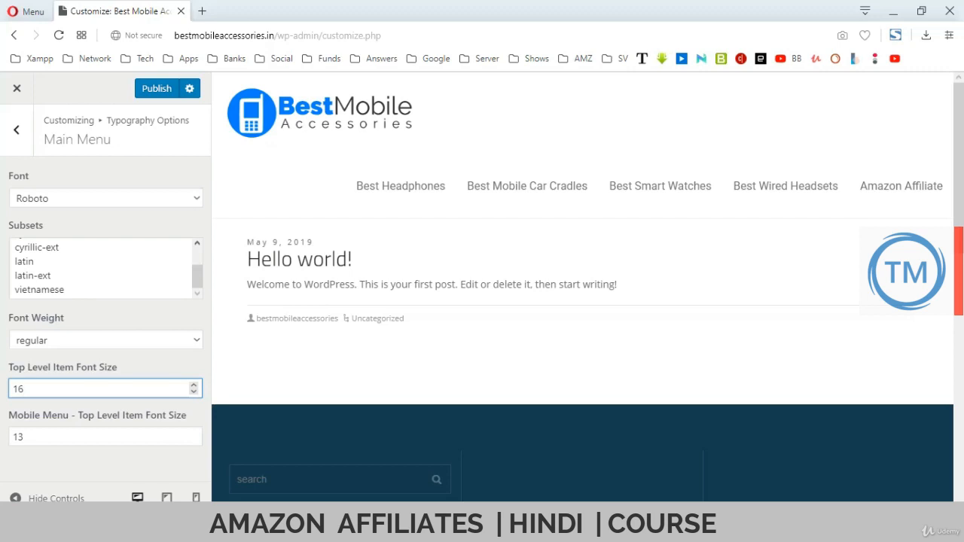
key("Down")
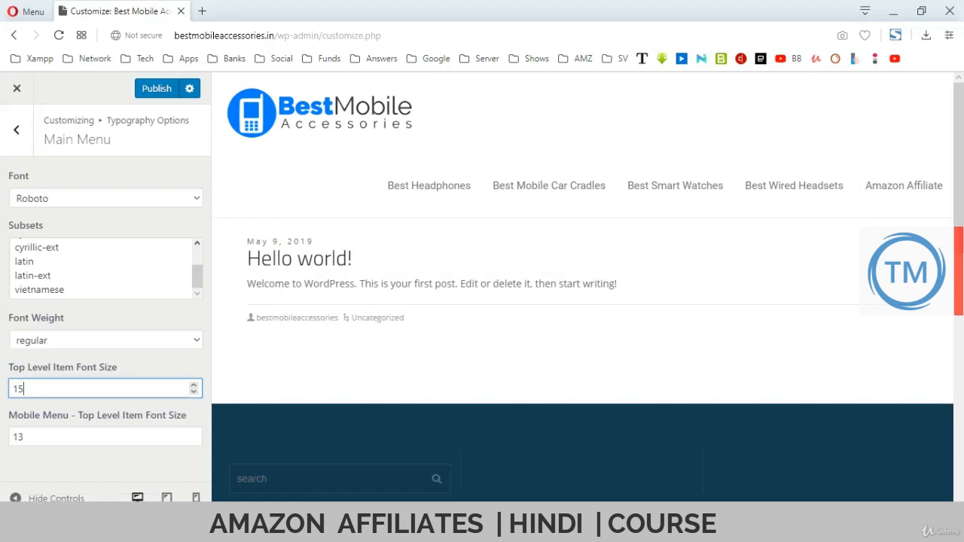
Set the Sub Menu typography to the Roboto font with regular font weight.
left_click(16, 130)
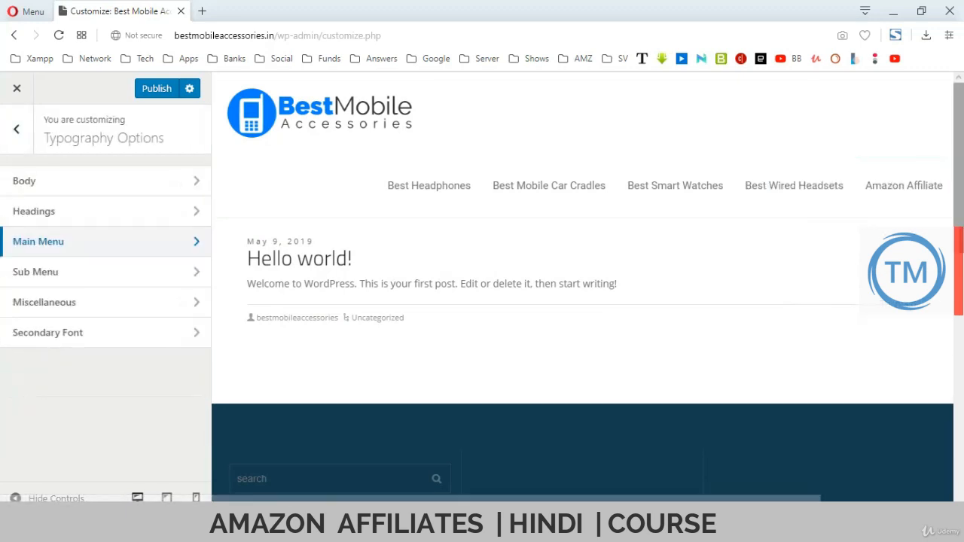
mouse_move(904, 186)
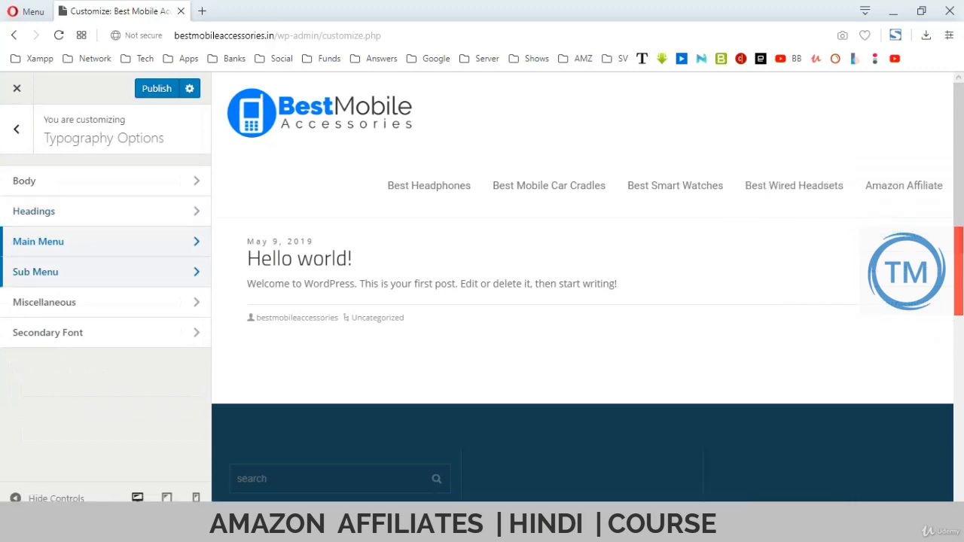
left_click(35, 272)
left_click(196, 198)
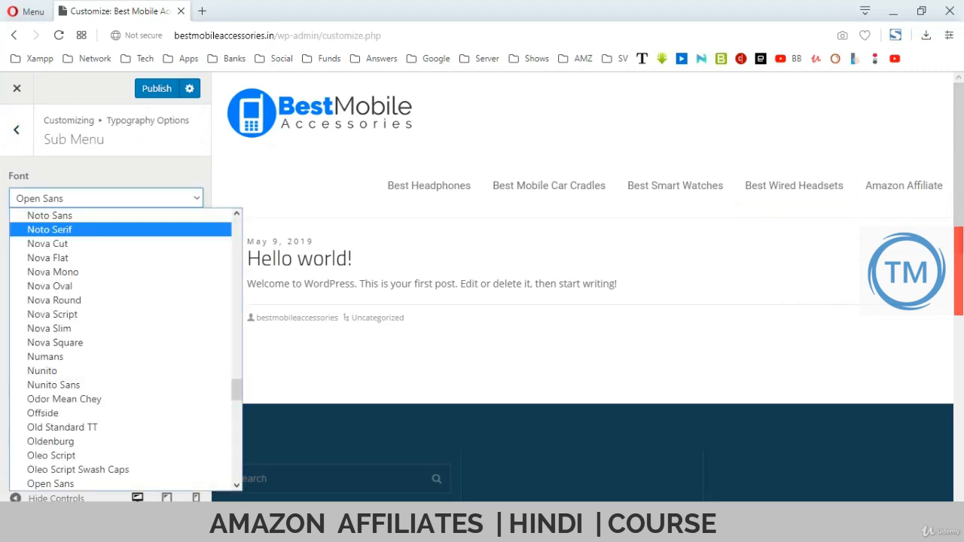
type("ro")
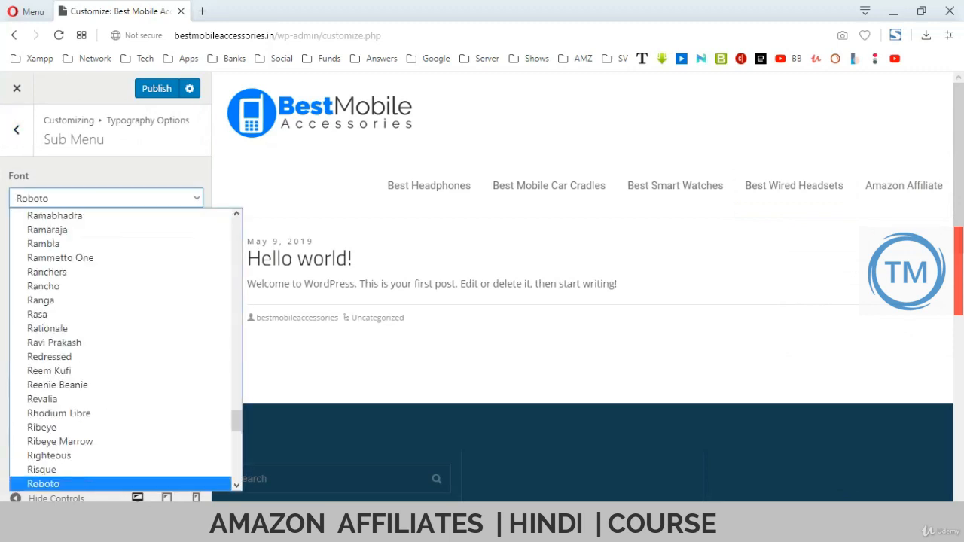
left_click(44, 484)
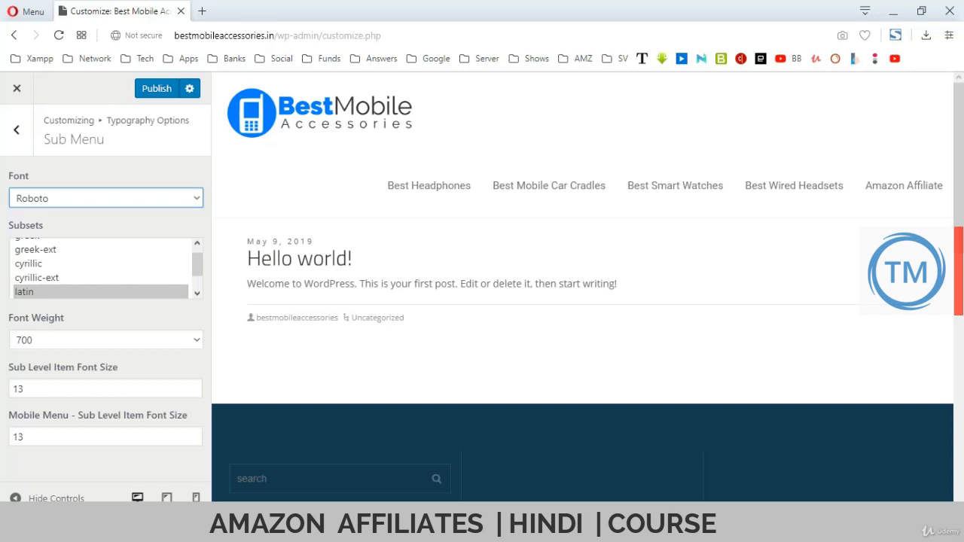
left_click(195, 339)
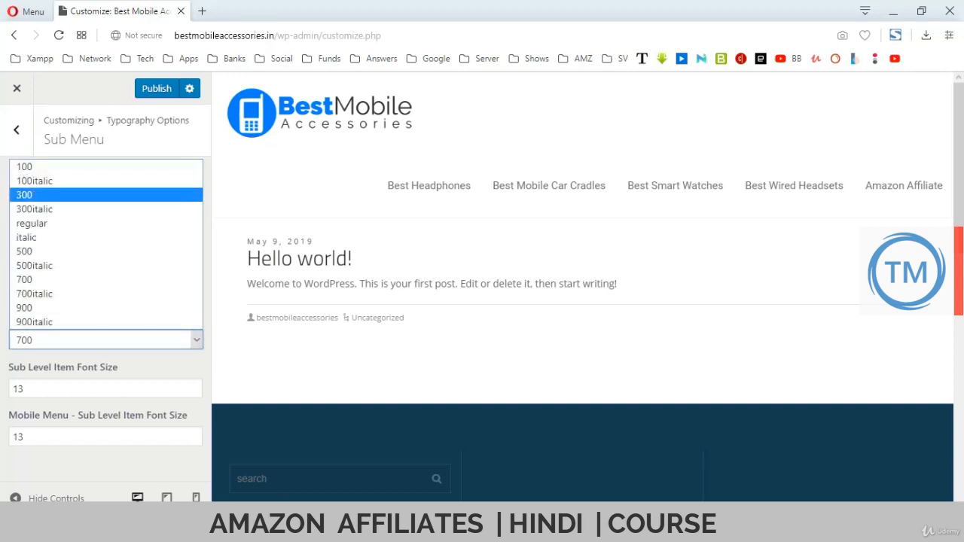
left_click(45, 223)
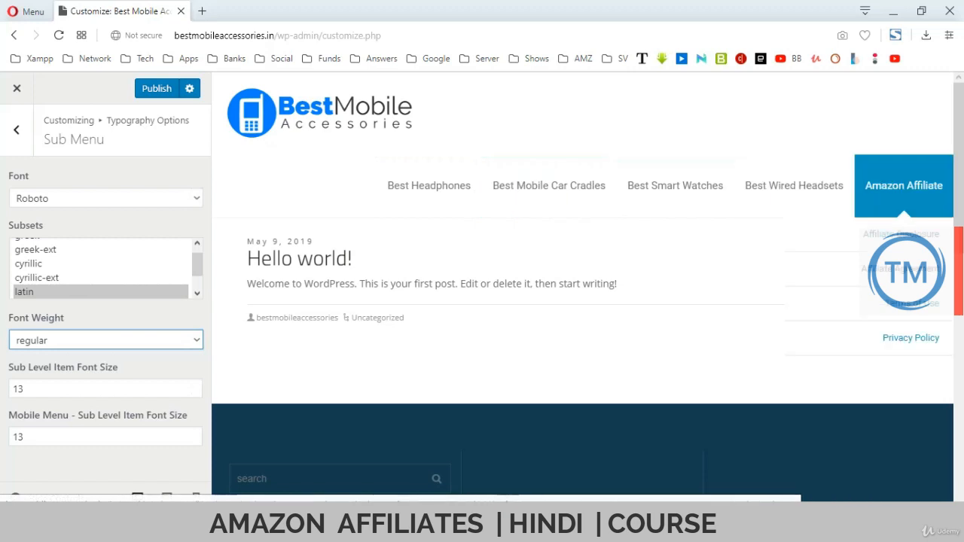
Increase the Sub Menu's Sub Level Item Font Size by one, publish the changes, and check the Amazon Affiliate submenu on the live site.
left_click(61, 389)
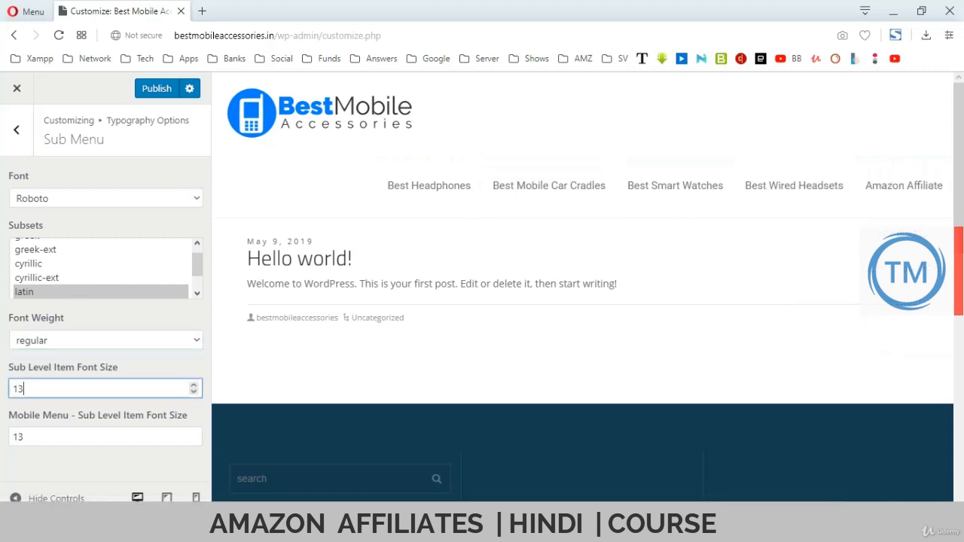
key("Up")
left_click(157, 89)
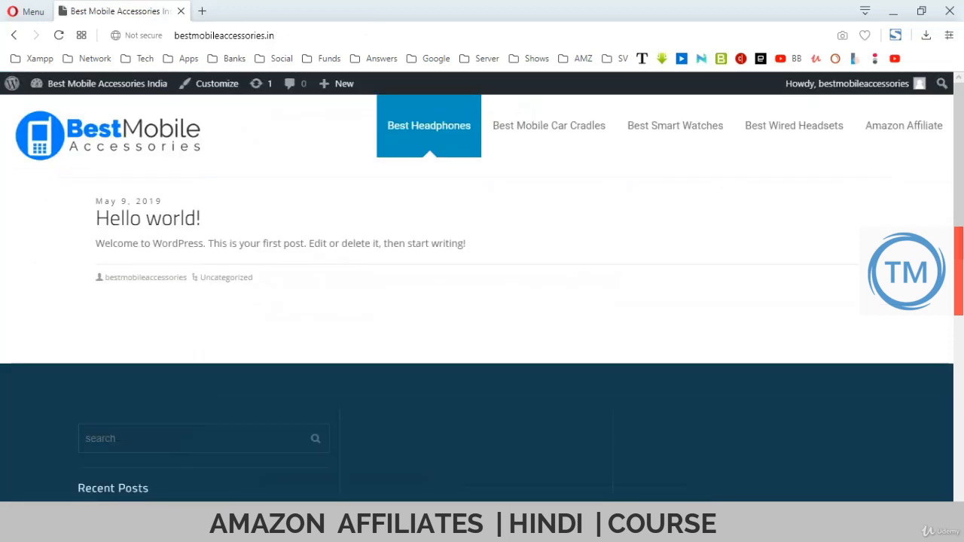
mouse_move(904, 125)
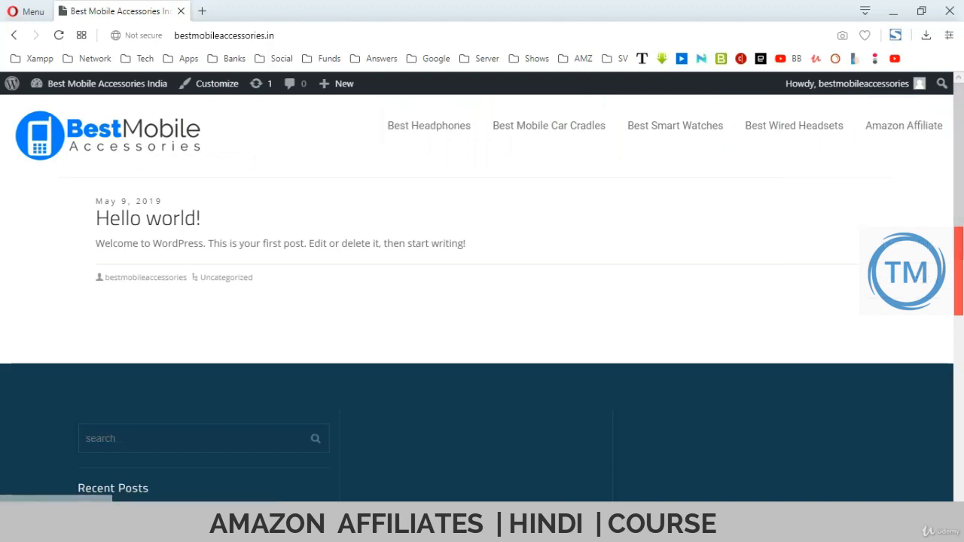
Try the Default Header Bar Width in the header styling options, publish it, and return to the live site.
left_click(211, 82)
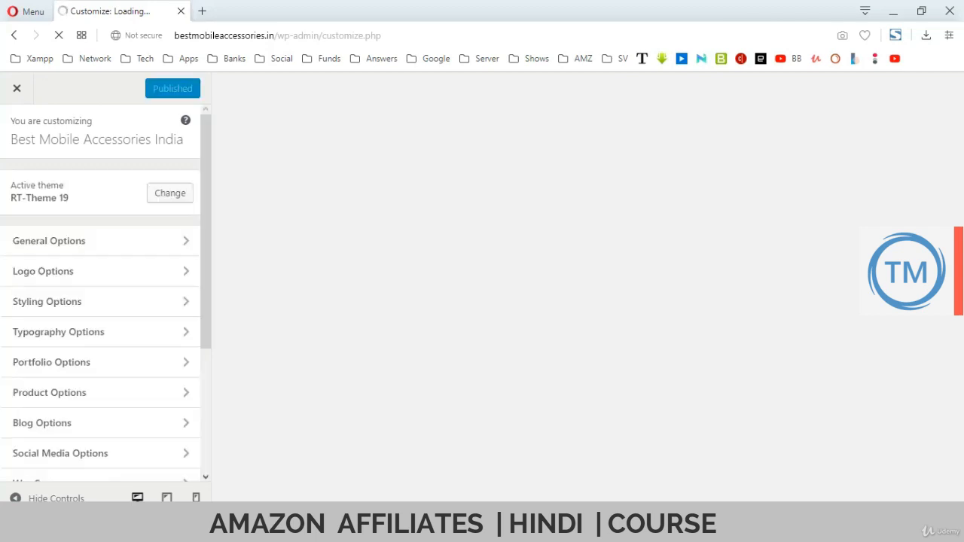
left_click(76, 242)
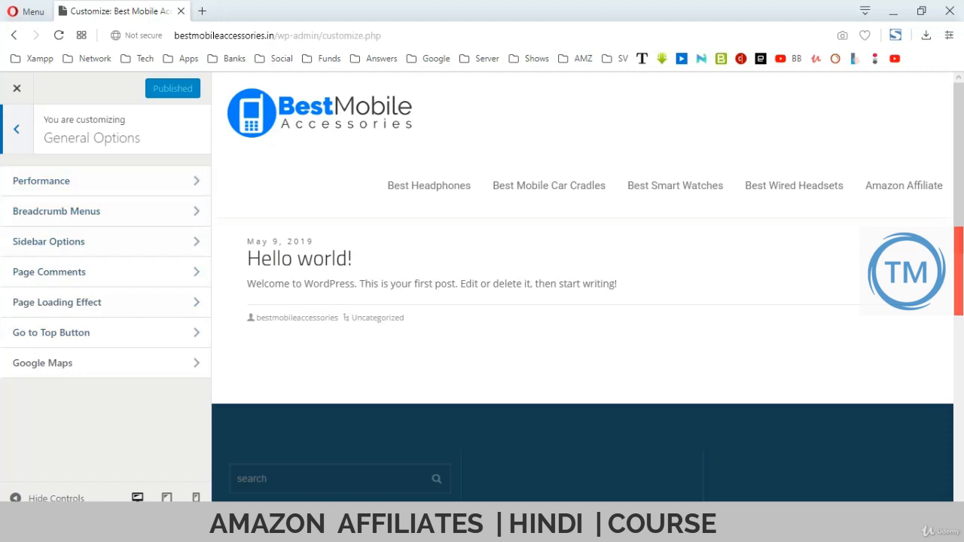
left_click(16, 129)
left_click(46, 301)
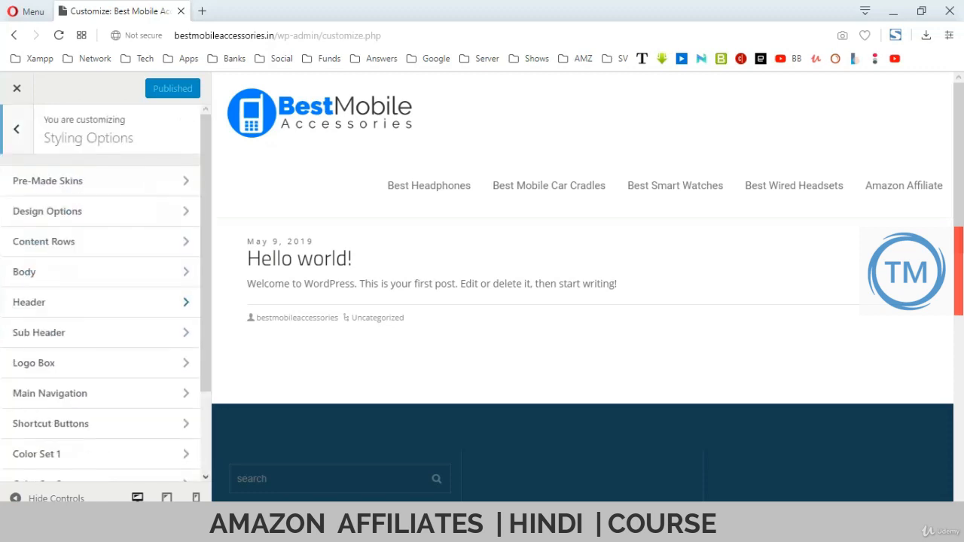
left_click(47, 302)
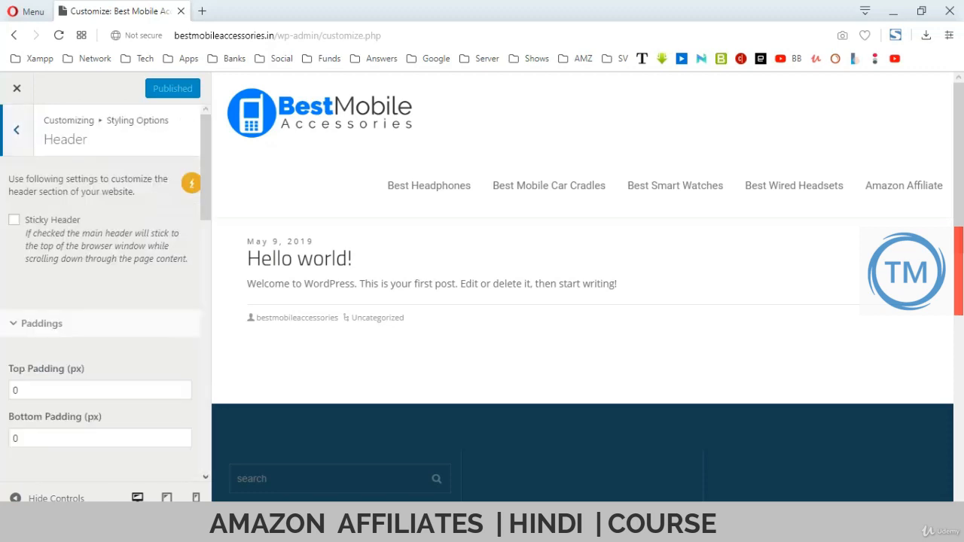
scroll(105, 292, "down", 5)
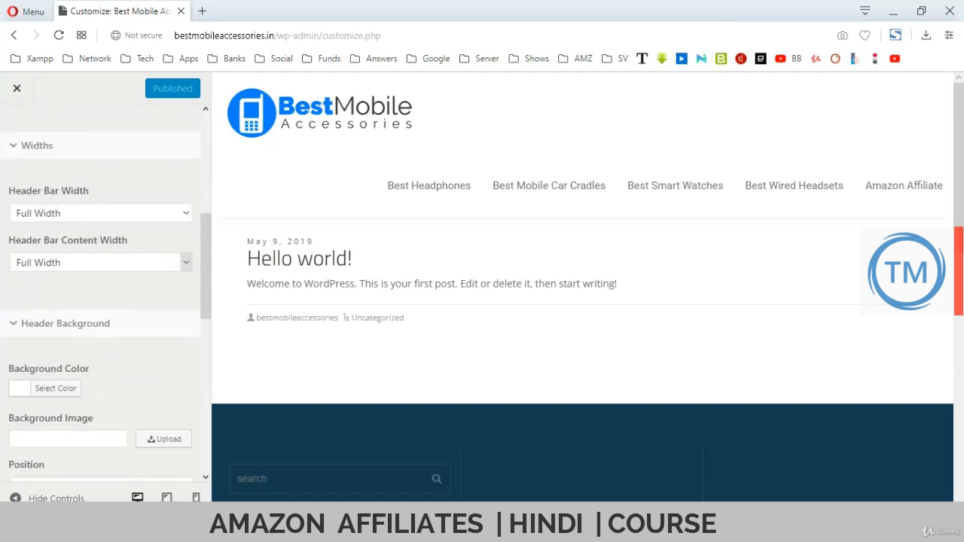
left_click(186, 214)
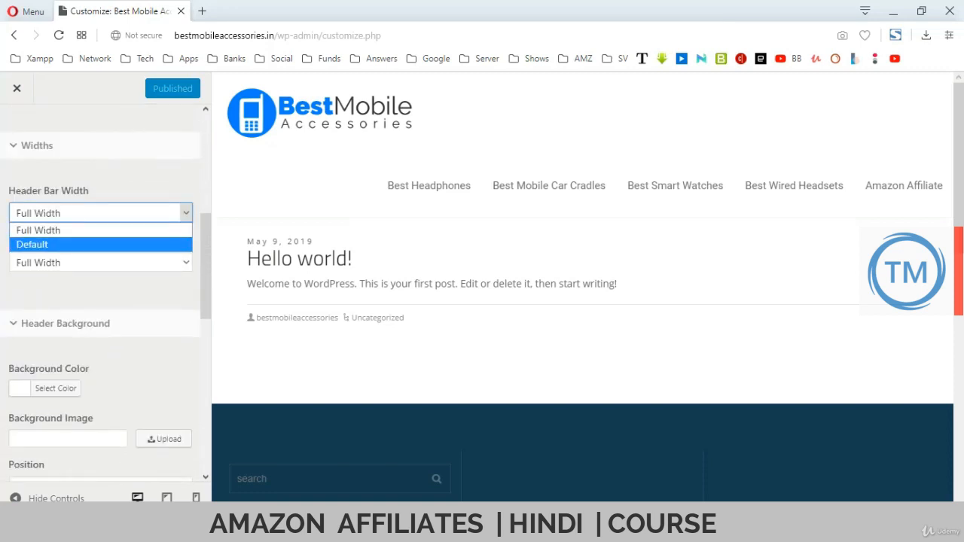
left_click(101, 245)
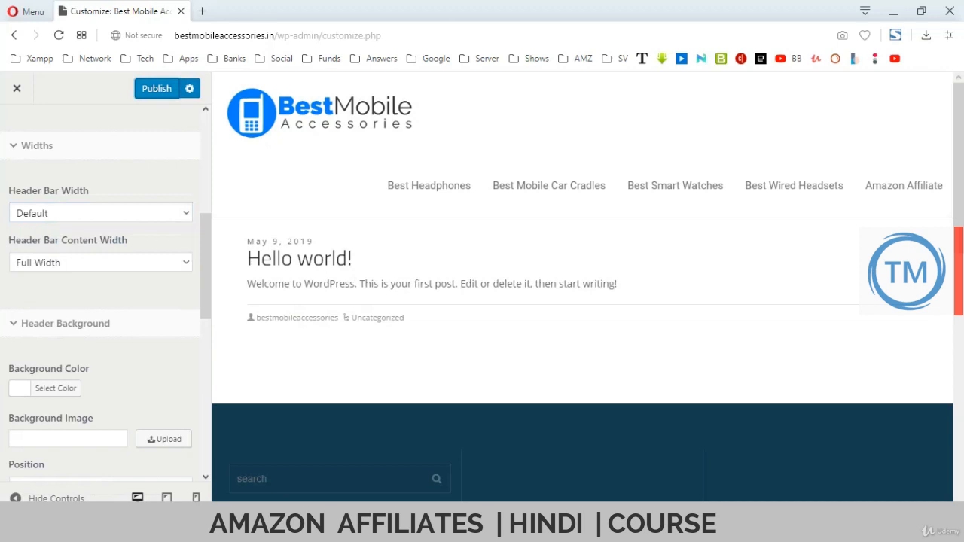
left_click(156, 89)
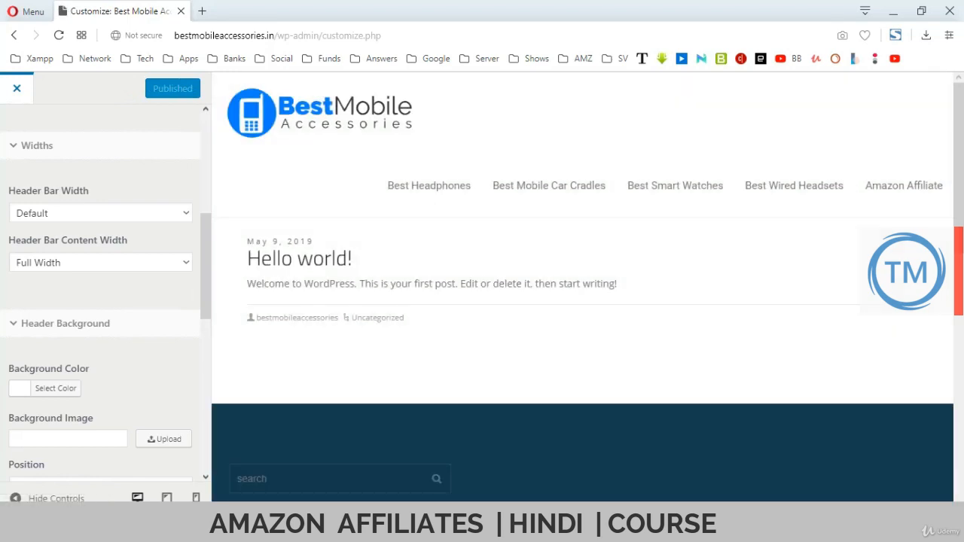
left_click(17, 89)
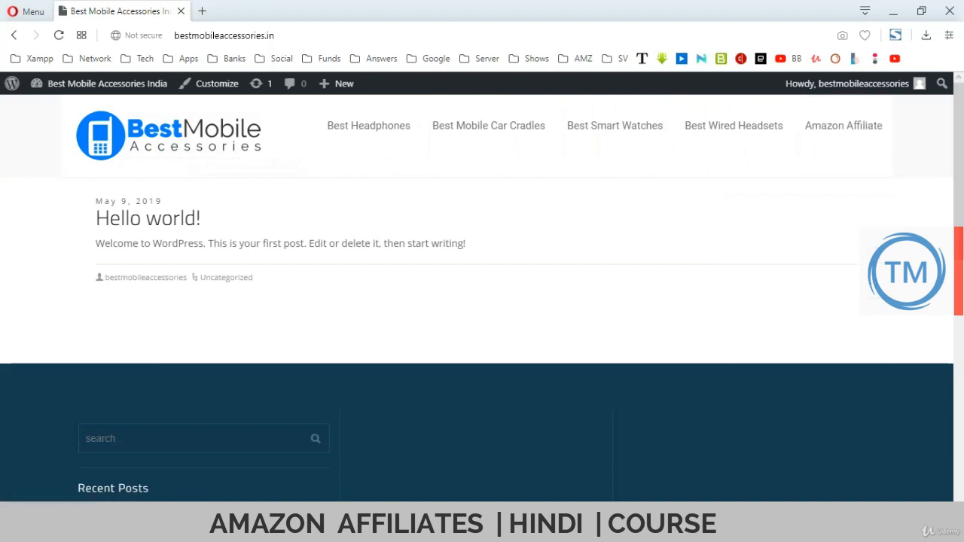
In the header styling options, set Header Bar Width to Full Width and Header Bar Content Width to Default, and publish.
left_click(217, 84)
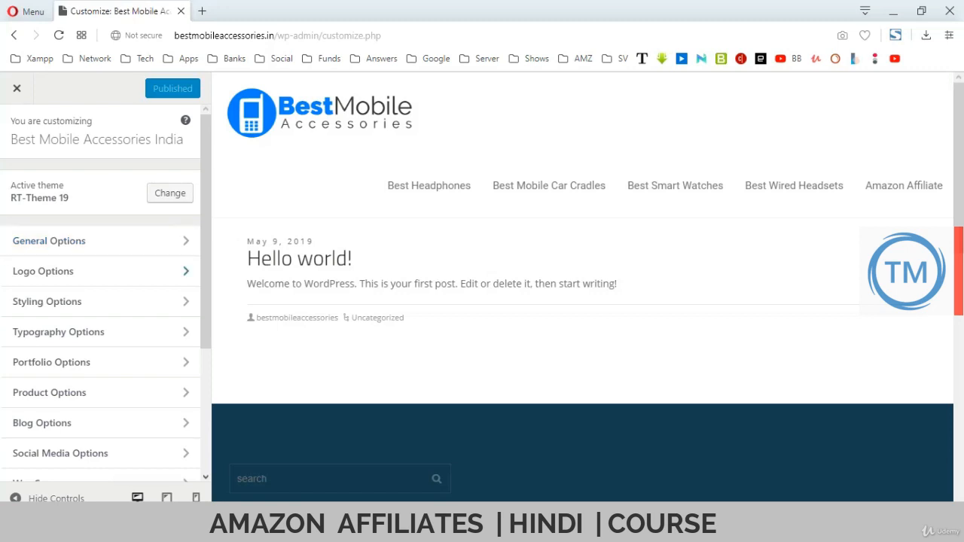
left_click(48, 302)
left_click(48, 302)
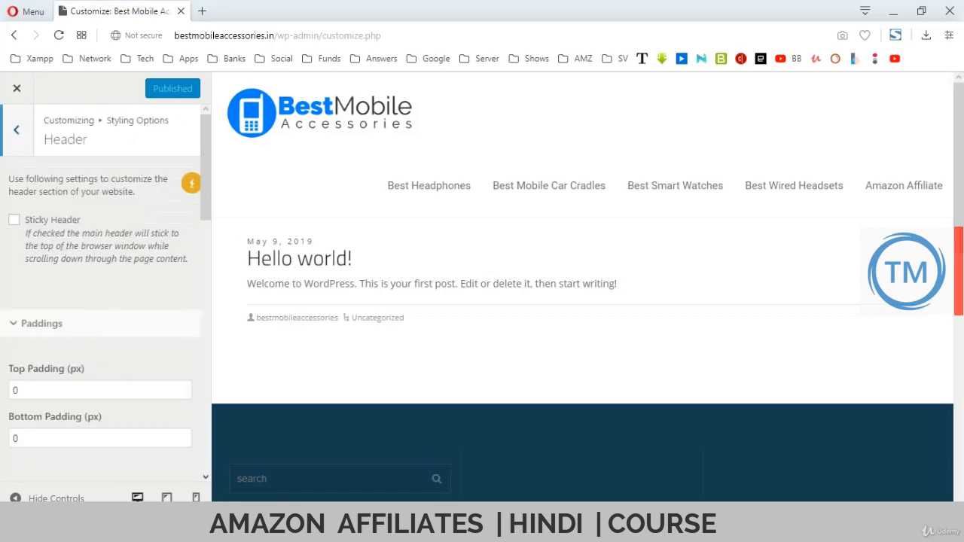
scroll(100, 294, "down", 6)
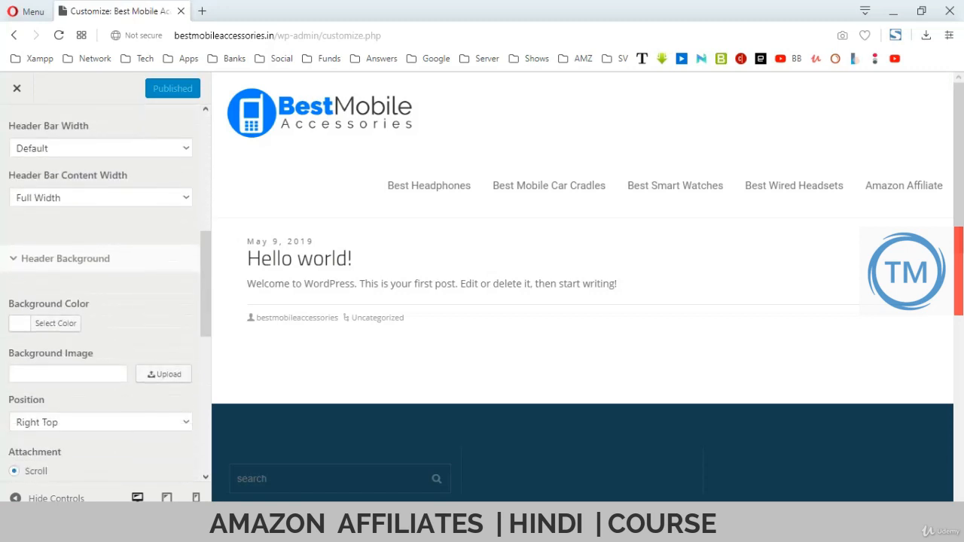
left_click(101, 142)
left_click(37, 159)
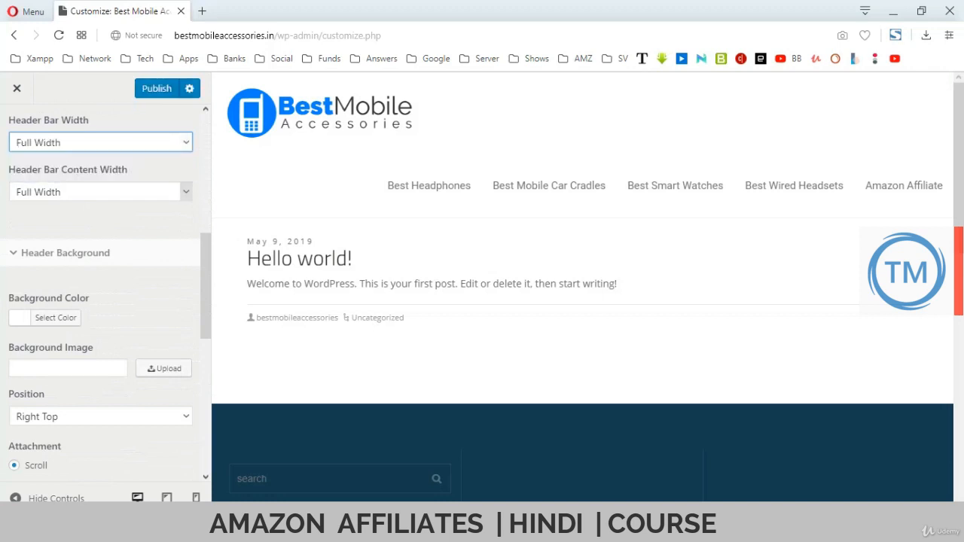
left_click(100, 192)
left_click(32, 223)
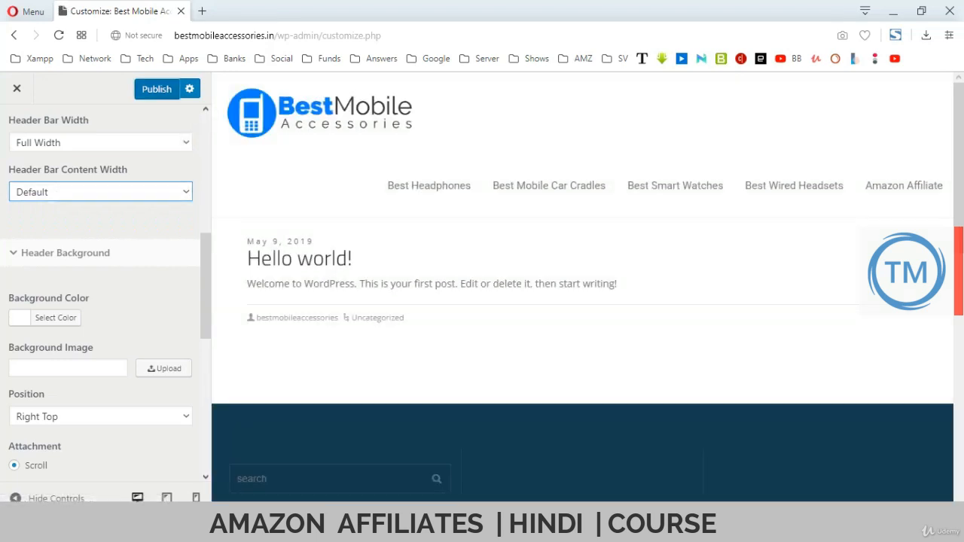
left_click(157, 89)
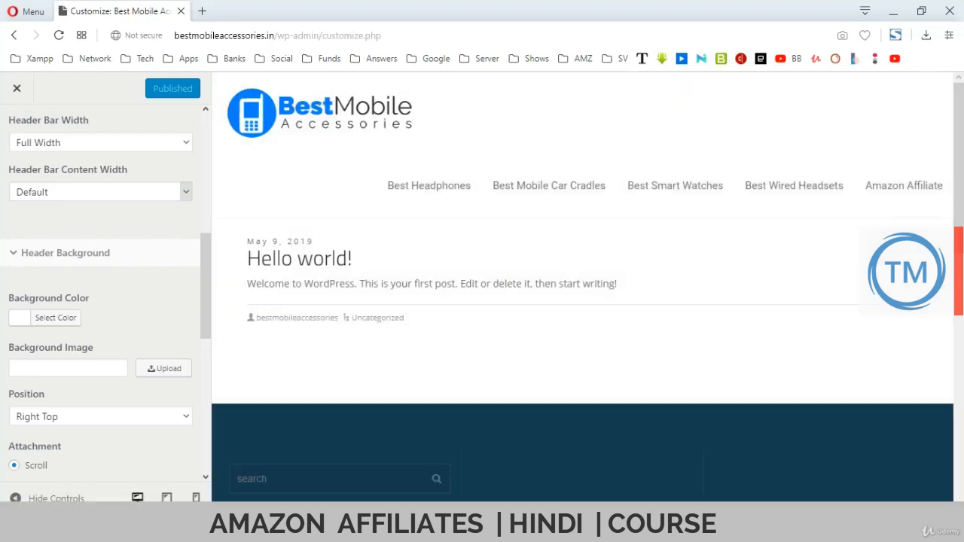
scroll(105, 302, "up", 3)
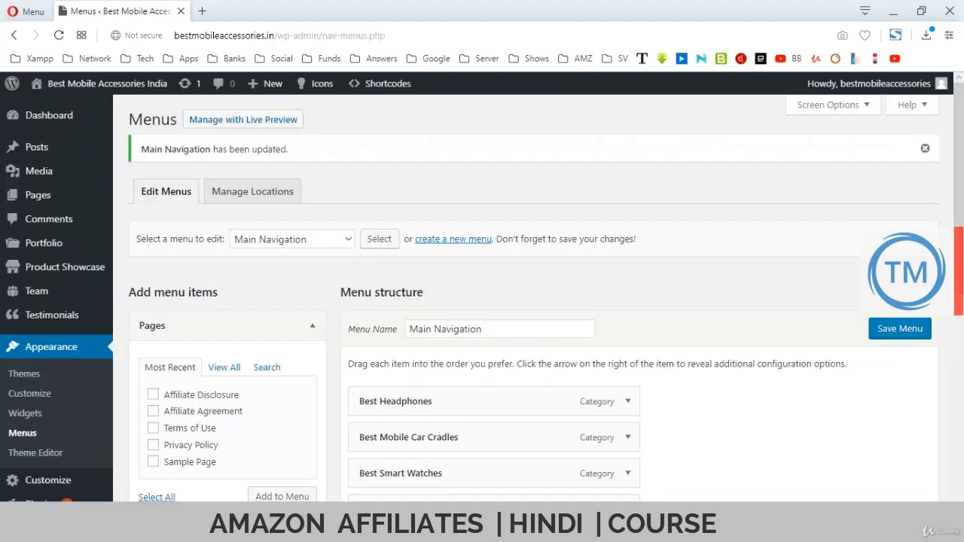
Enable the Description advanced property for menu items in the Menus page's screen options.
scroll(527, 301, "down", 3)
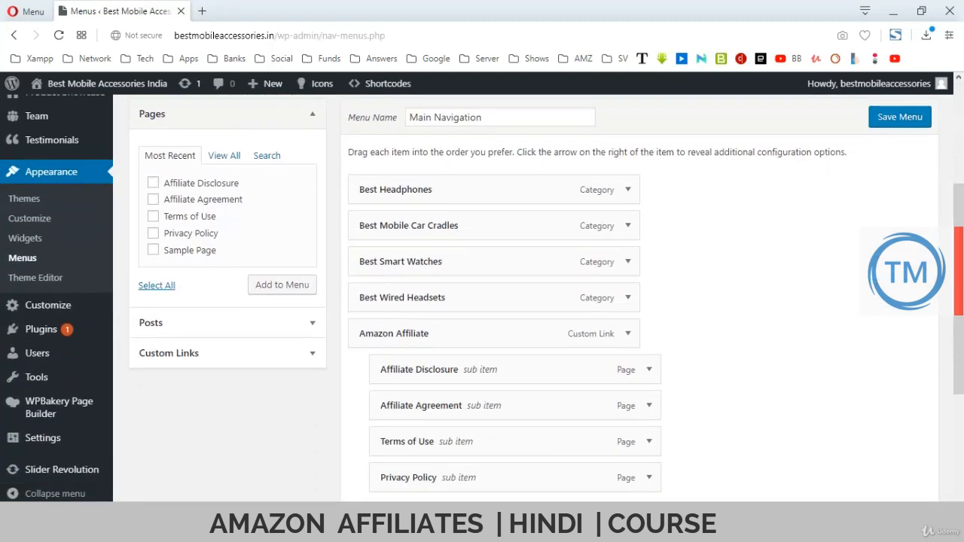
left_click(629, 190)
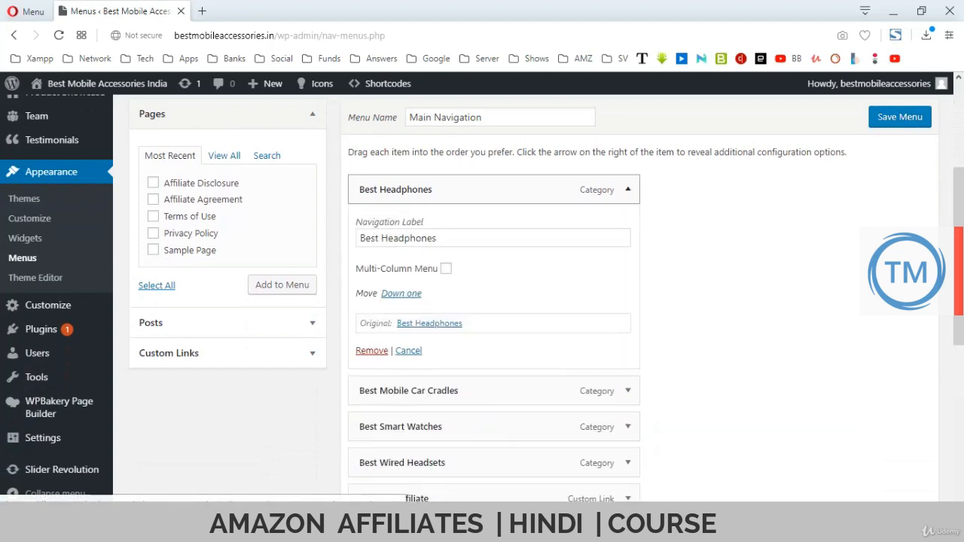
left_click(628, 190)
scroll(628, 190, "up", 3)
left_click(833, 105)
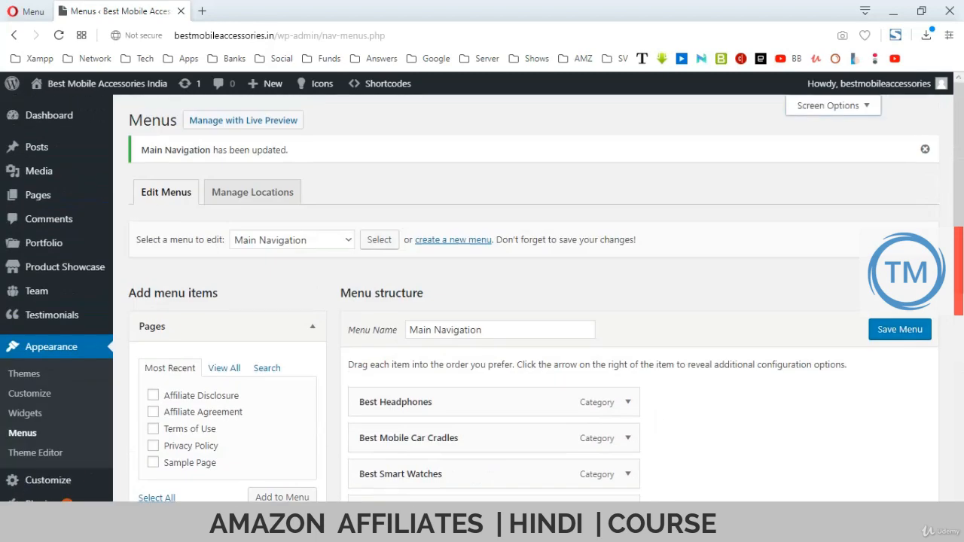
left_click(499, 180)
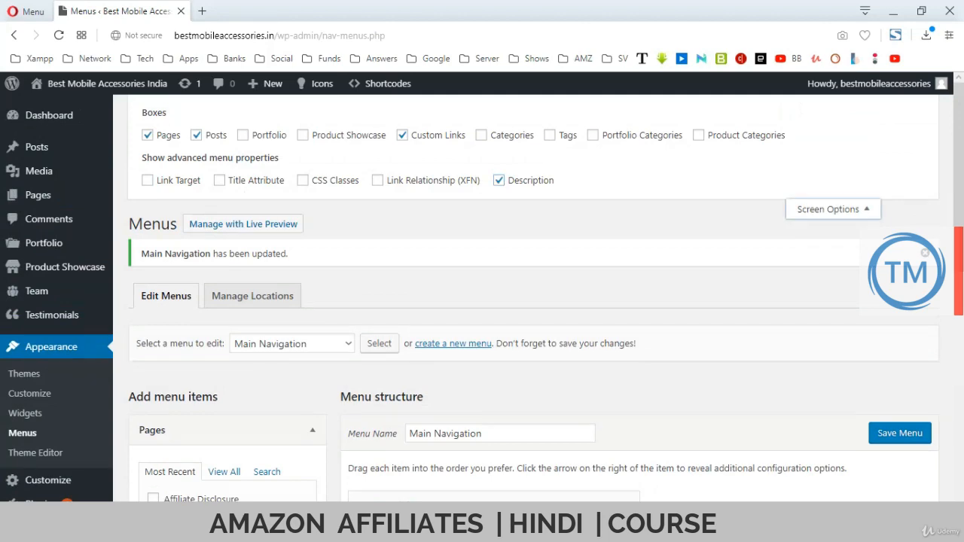
left_click(828, 209)
scroll(528, 301, "down", 5)
scroll(628, 260, "up", 2)
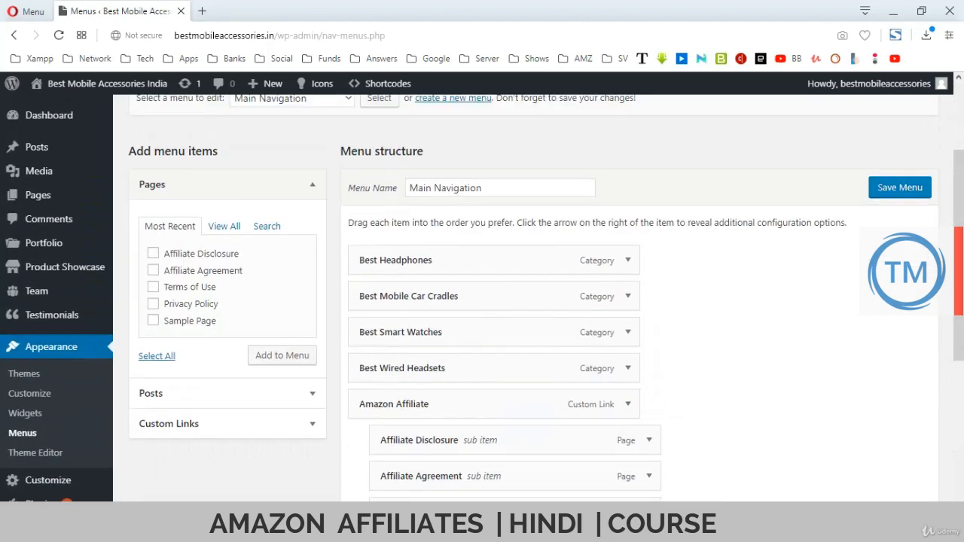
left_click(628, 260)
scroll(628, 260, "down", 2)
left_click(396, 217)
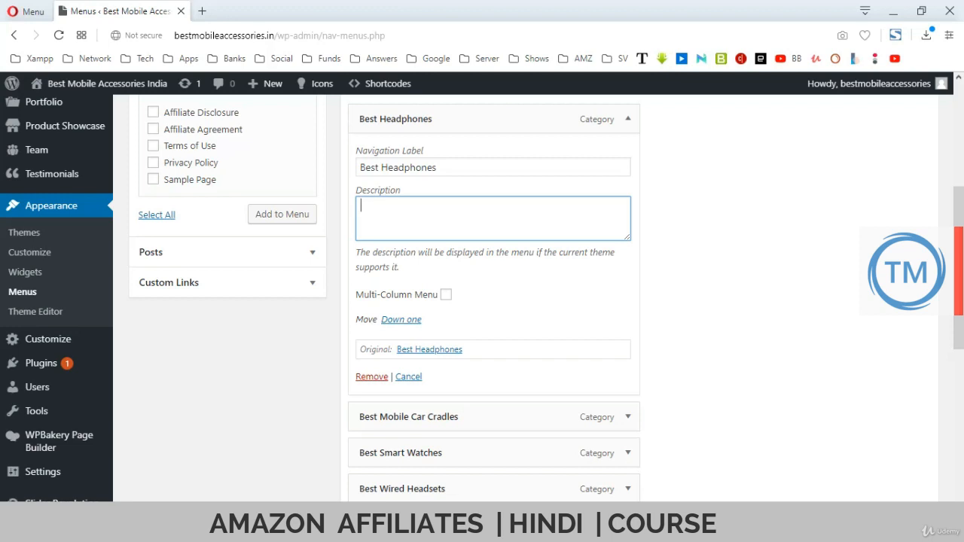
type("@Amazon")
key("ctrl+a")
key("ctrl+c")
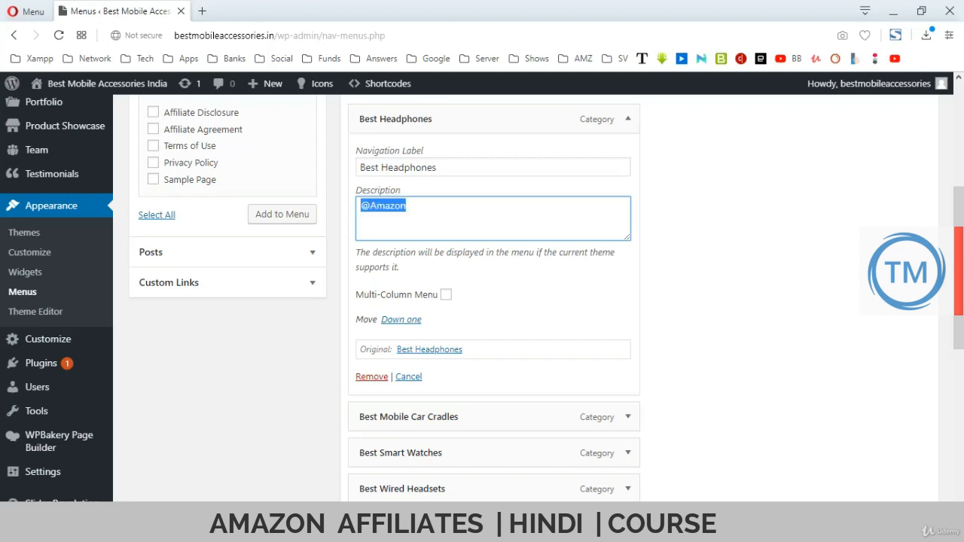
left_click(628, 119)
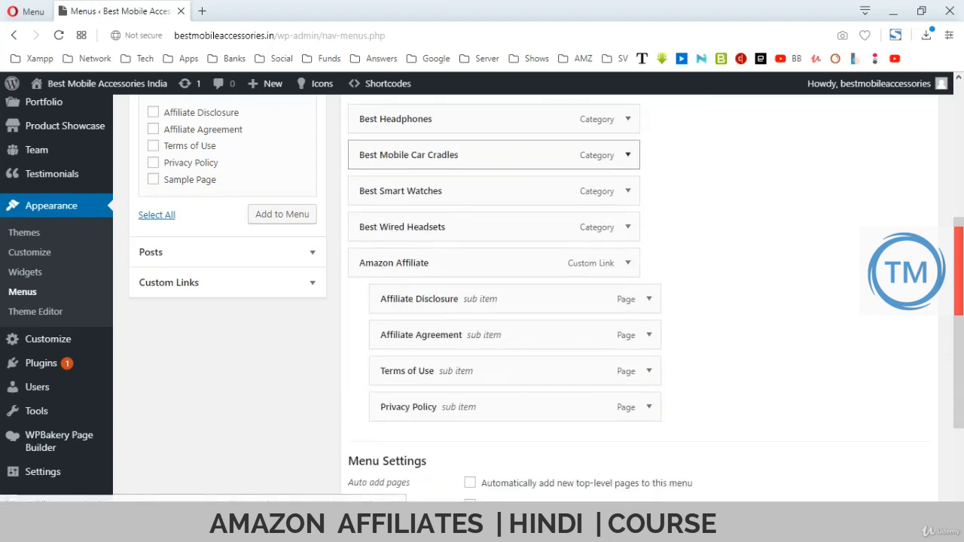
left_click(628, 119)
left_click(628, 119)
left_click(629, 156)
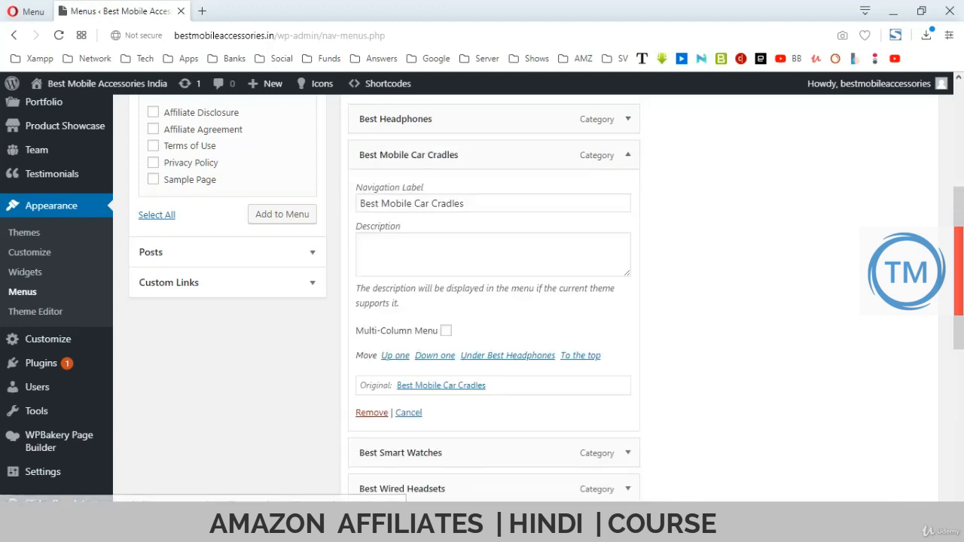
left_click(493, 254)
key("ctrl+v")
left_click(629, 155)
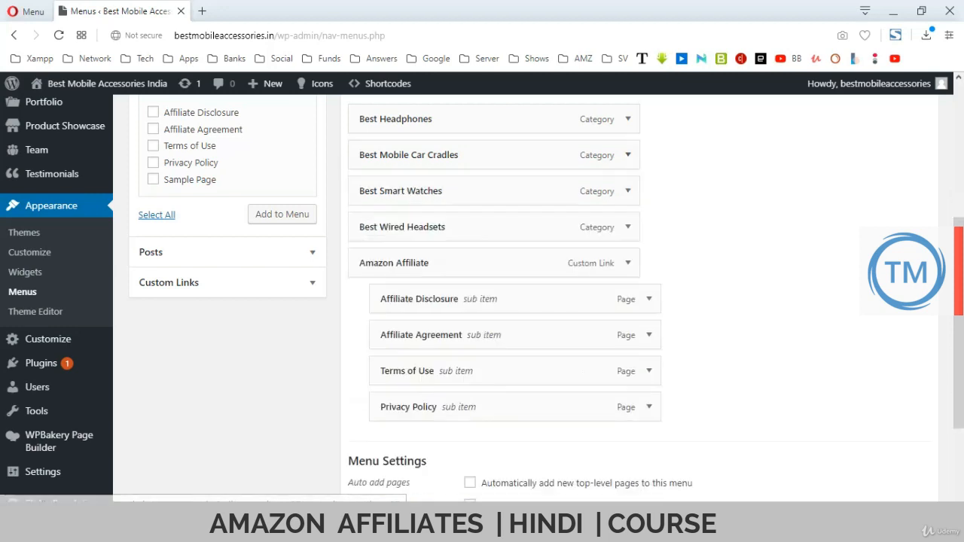
scroll(629, 155, "down", 1)
scroll(628, 192, "up", 1)
left_click(628, 192)
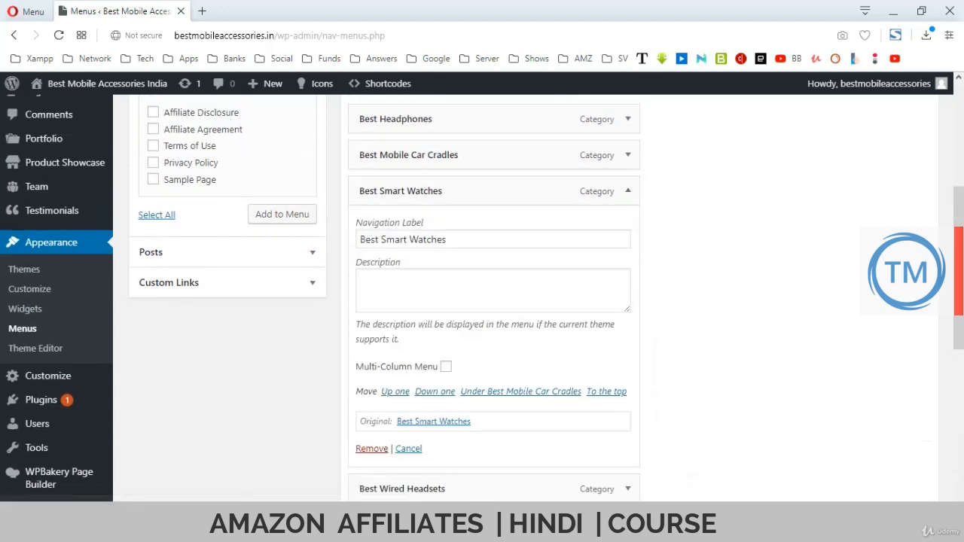
left_click(493, 290)
key("ctrl+v")
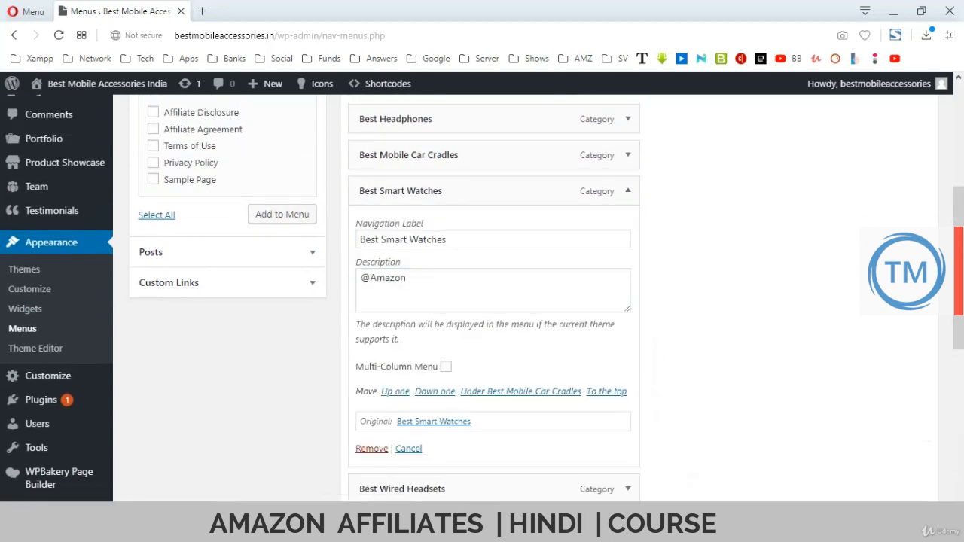
left_click(628, 191)
left_click(628, 226)
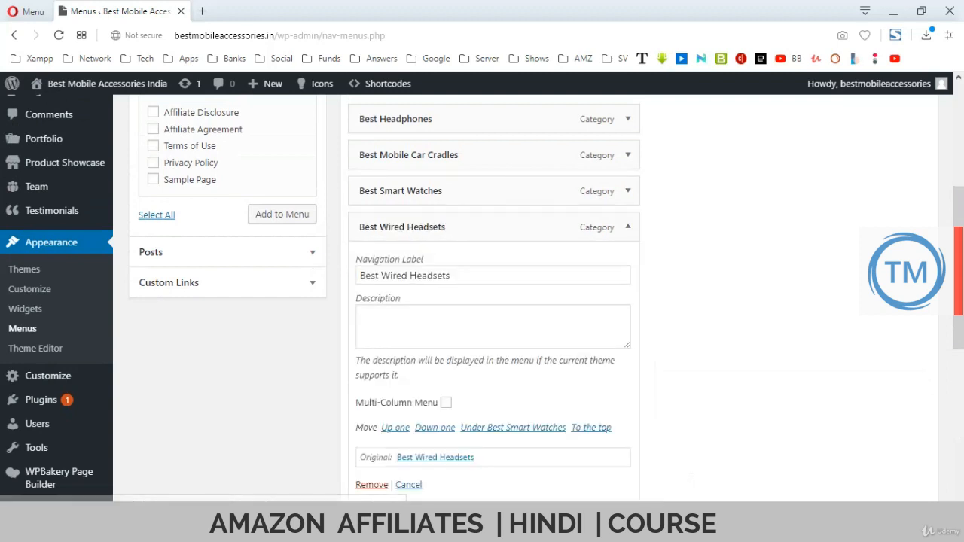
left_click(493, 327)
key("ctrl+v")
left_click(629, 227)
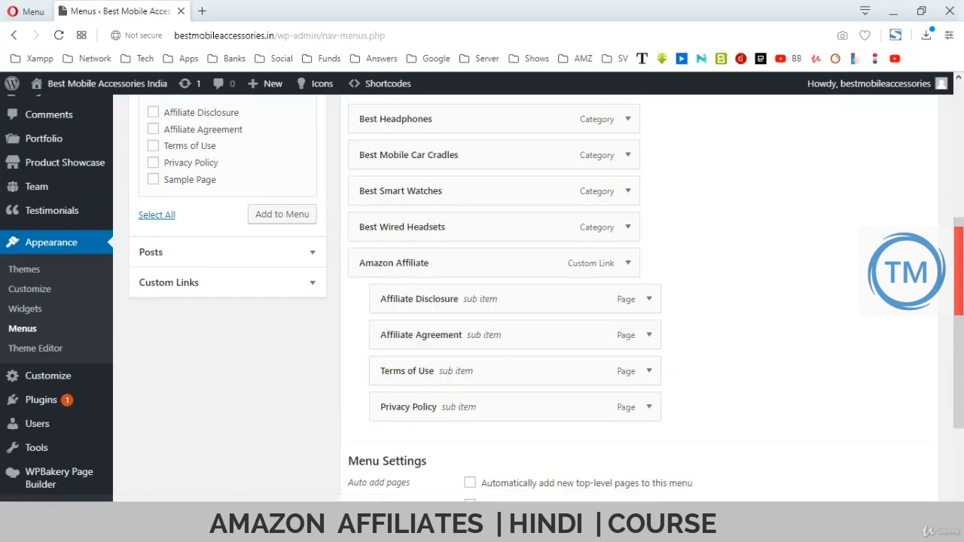
Enter "More Information" as the description of the Amazon Affiliate custom link and save the menu.
scroll(628, 227, "down", 1)
left_click(628, 192)
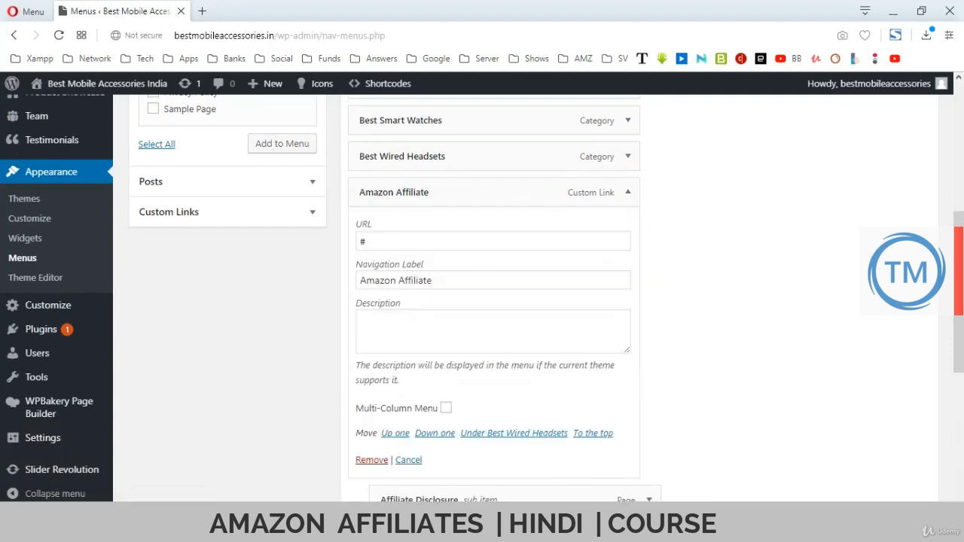
left_click(493, 332)
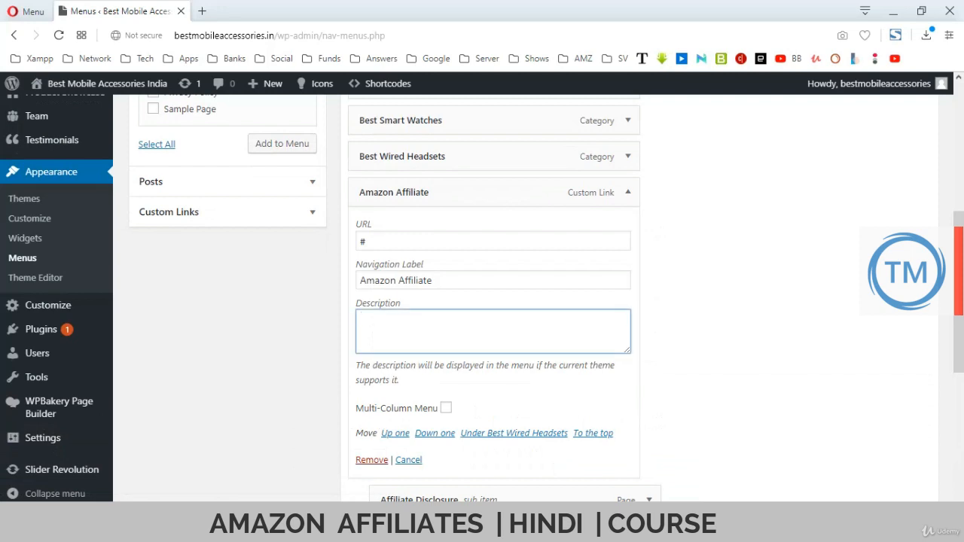
type("More Information")
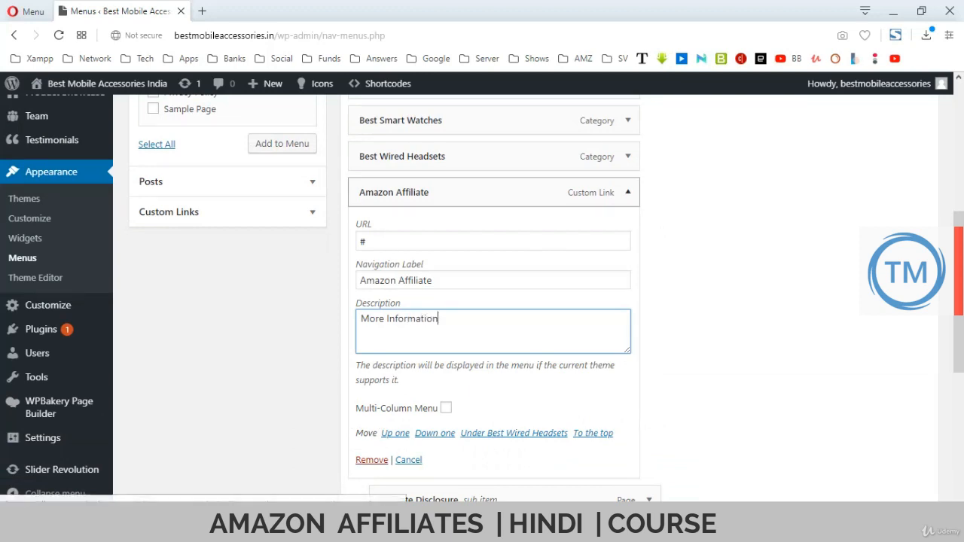
left_click(628, 192)
scroll(679, 264, "down", 3)
left_click(900, 436)
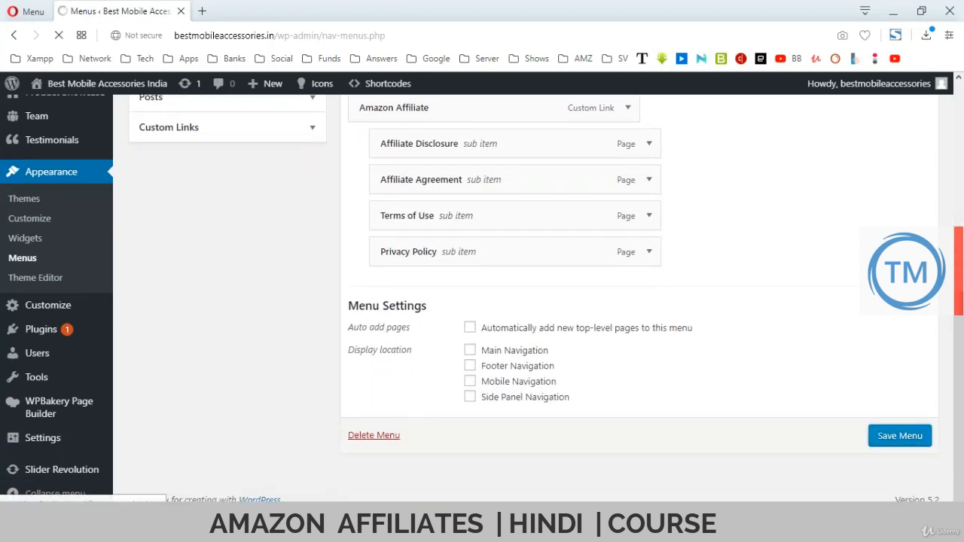